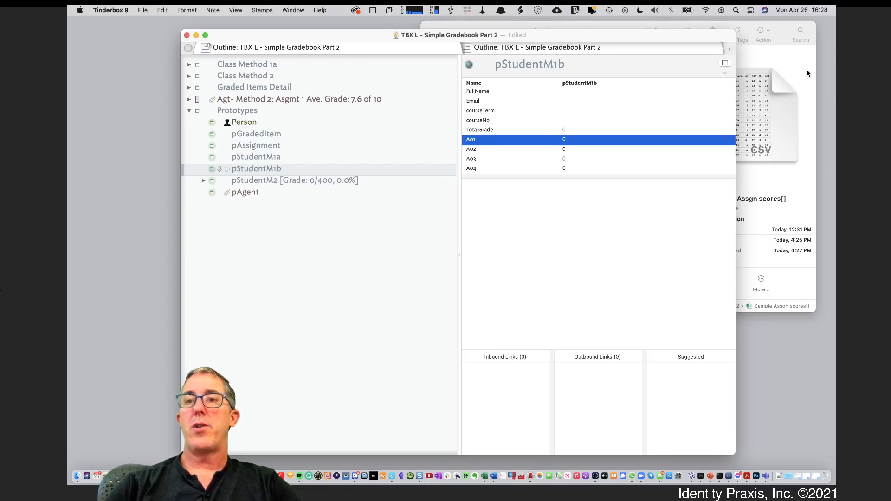
Import the Sample Assgn scores[] CSV file from Finder into the Tinderbox outline below Class Method 1a and show note SS001.
click(773, 72)
drag(570, 69, 216, 74)
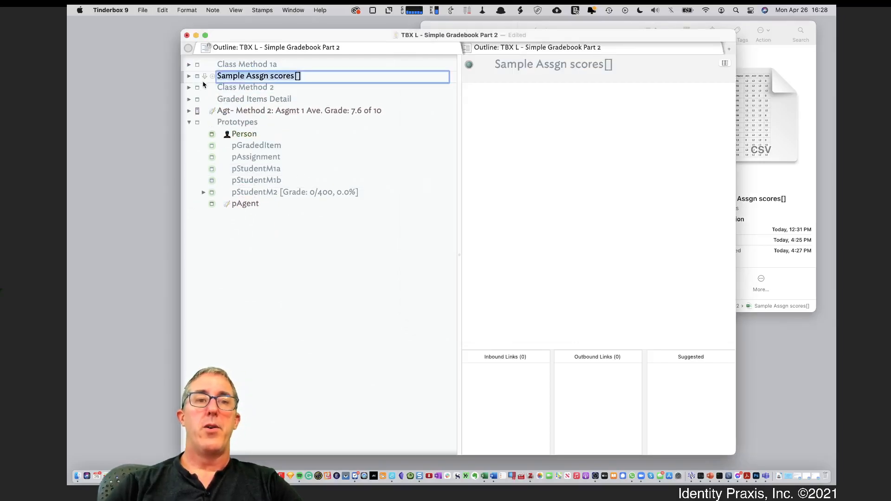
click(189, 77)
click(249, 87)
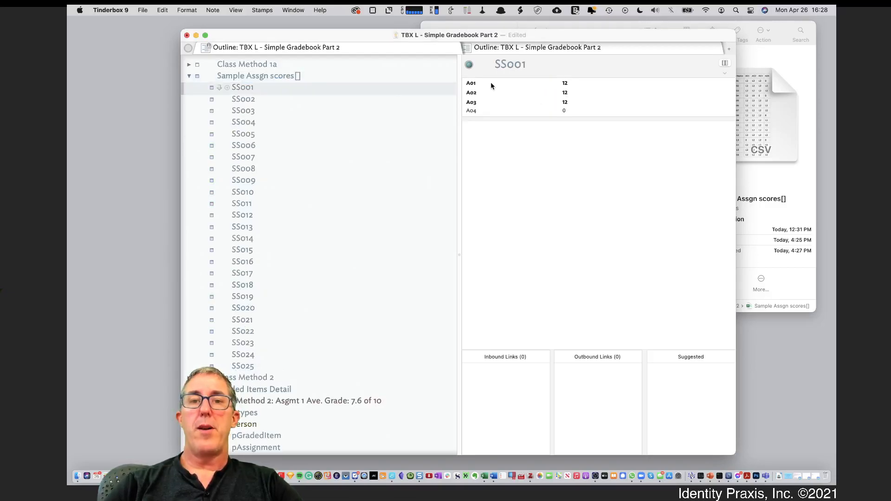
Examine the A01, A02, A03 and A04 scores of note SS001.
click(471, 85)
click(478, 93)
click(478, 102)
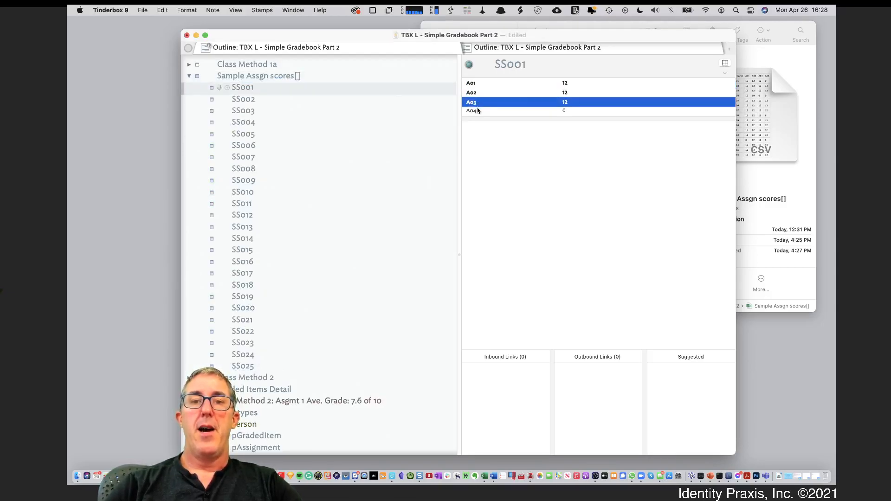
click(478, 110)
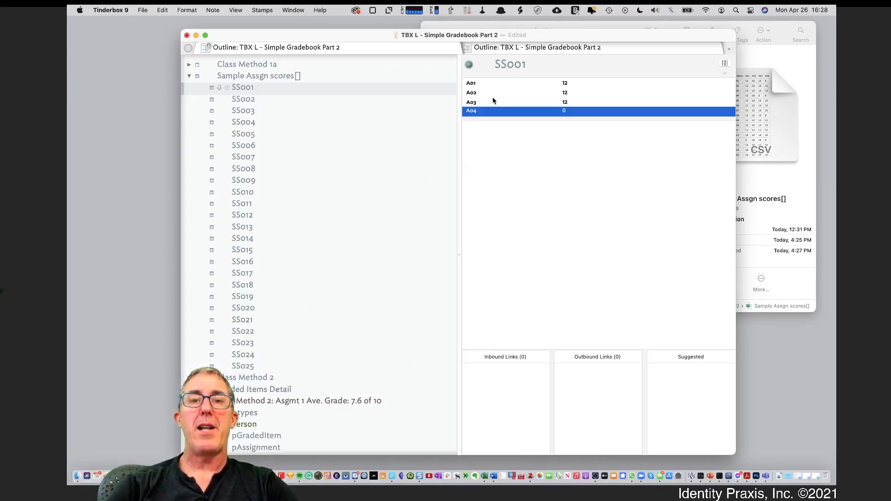
Delete the imported Sample Assgn scores[] container from the outline.
click(232, 75)
key(Delete)
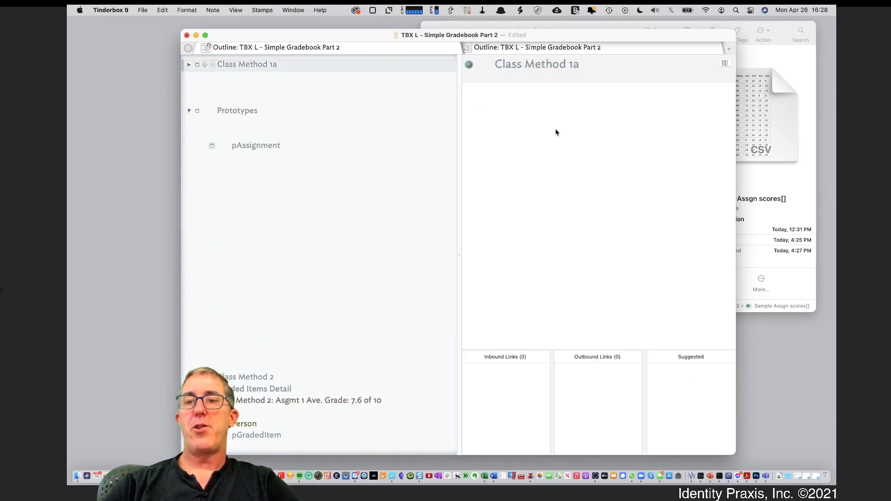
Open the Sample Assgn scores[] file from Finder in Microsoft Excel, and move the original file to the Trash.
click(757, 188)
right_click(568, 66)
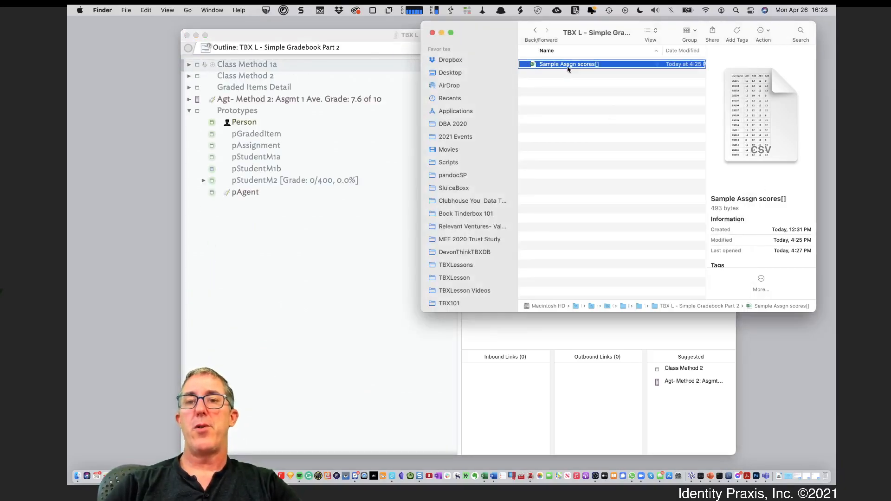
mouse_move(645, 81)
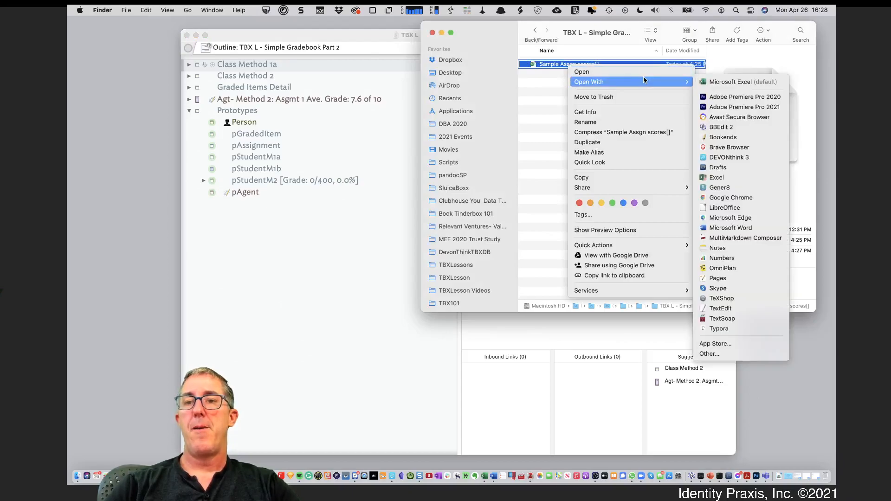
click(702, 81)
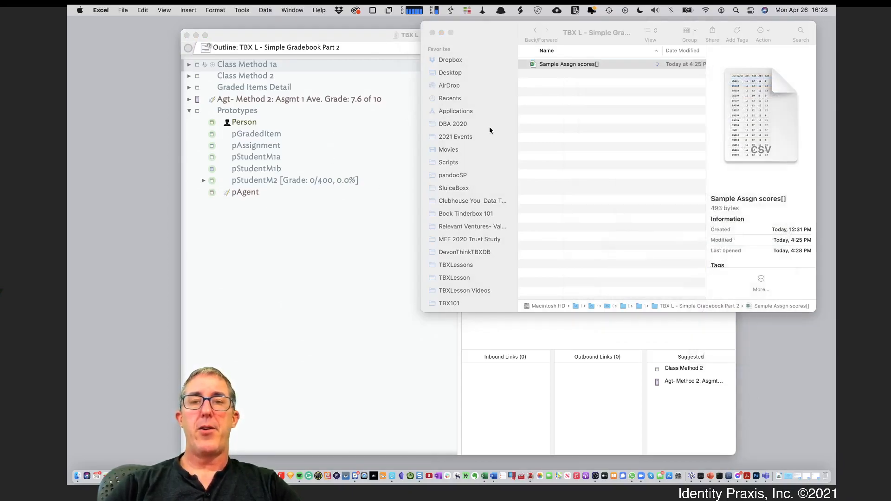
right_click(578, 68)
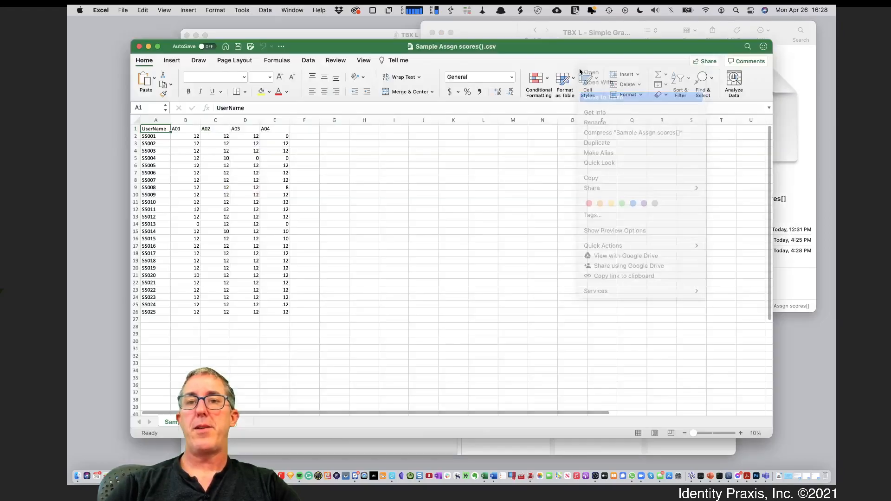
click(597, 98)
Add an A05 column in column F and fill it with 0 for students SS001 to SS025.
click(303, 145)
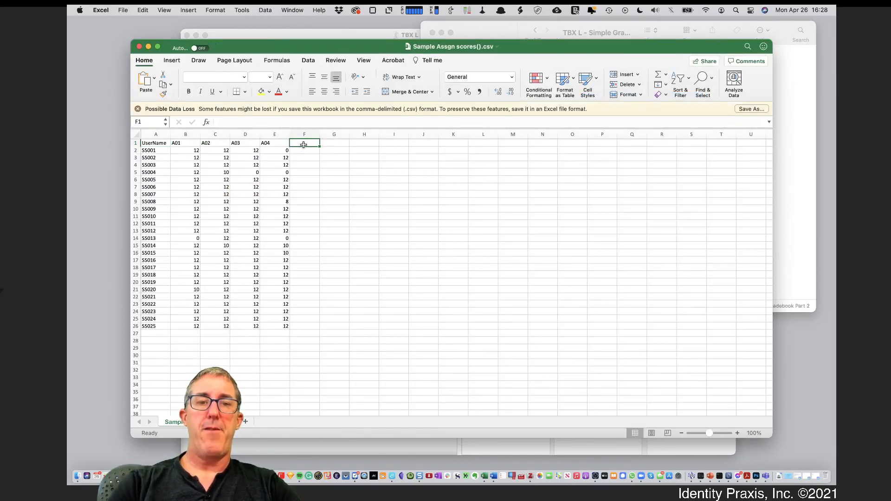
text(A)
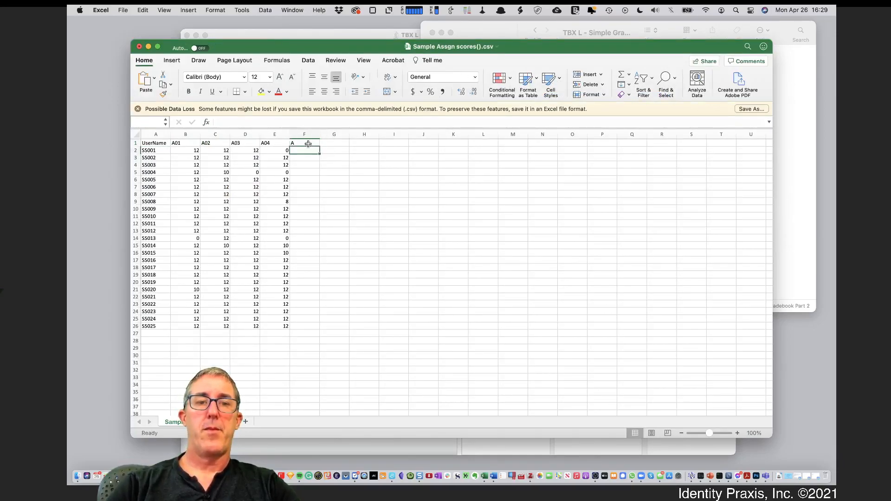
click(308, 144)
text(05)
key(Return)
text(0)
key(Return)
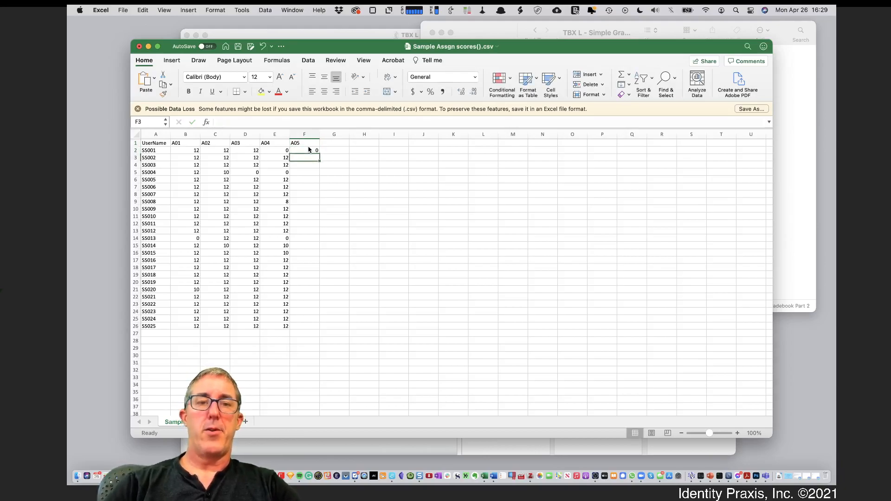
click(310, 150)
drag(320, 154, 335, 327)
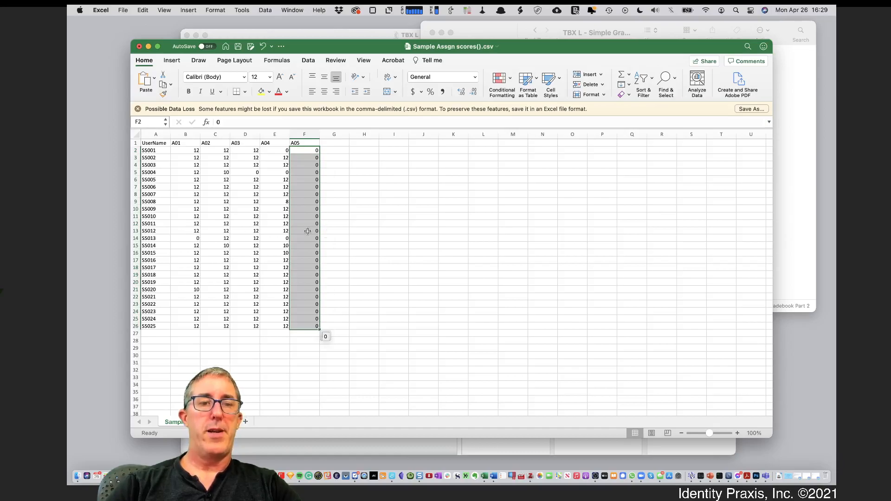
Set the A05 score of student SS012 to 10, then save and close the CSV workbook.
click(308, 232)
text(10)
click(338, 274)
key(super+s)
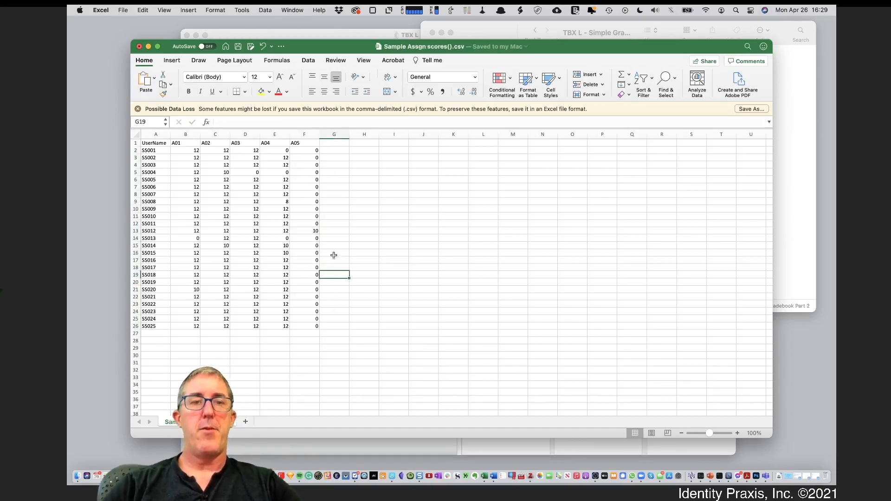
click(139, 47)
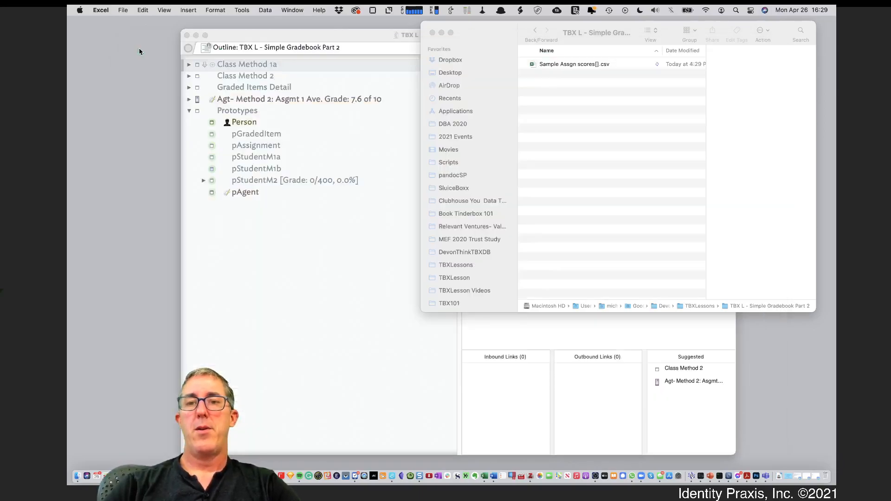
Import the updated Sample Assgn scores[].csv from Finder into the Tinderbox outline.
click(409, 126)
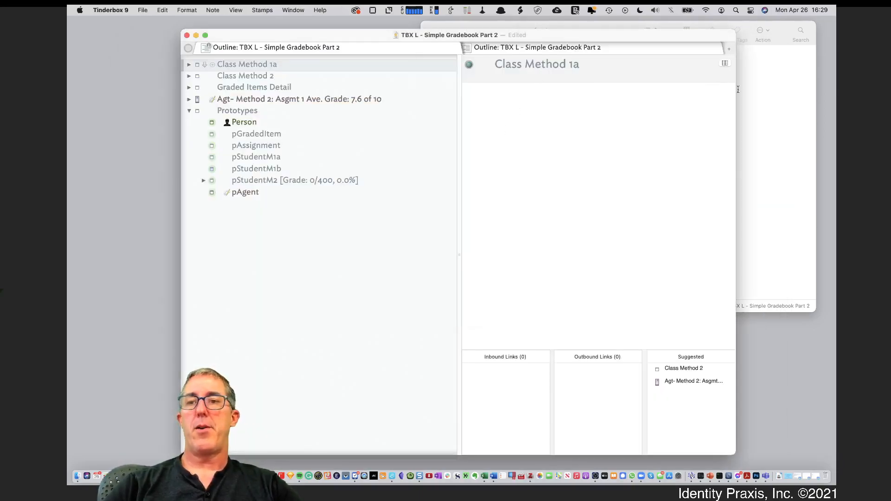
click(757, 88)
click(560, 66)
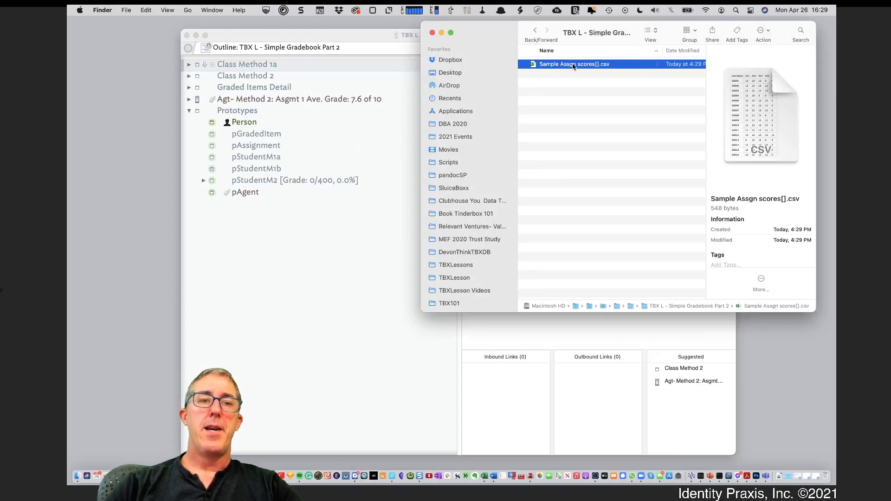
drag(540, 67, 194, 65)
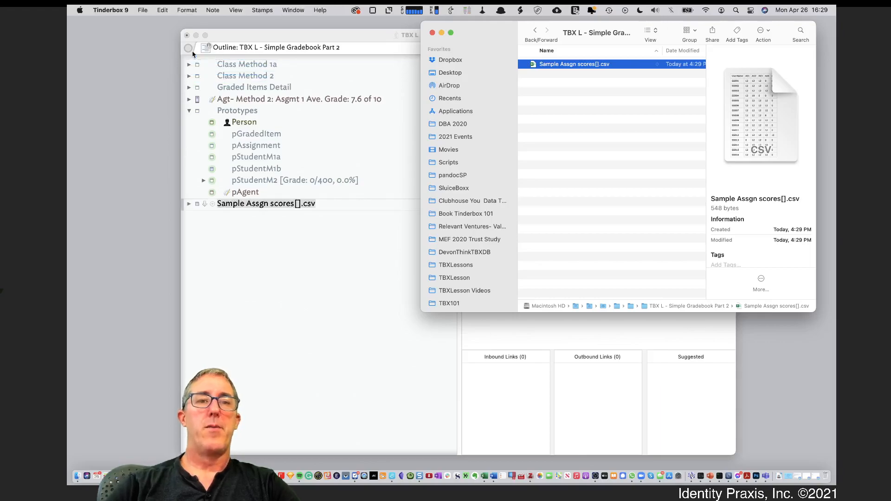
Expand the imported Sample Assgn scores[].csv container and check the A05 attribute of note SS001.
click(320, 264)
click(236, 207)
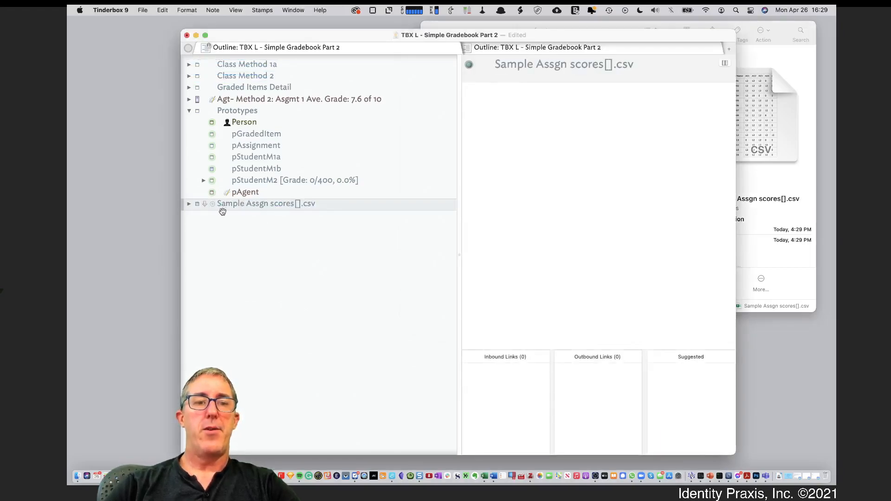
click(188, 207)
click(234, 216)
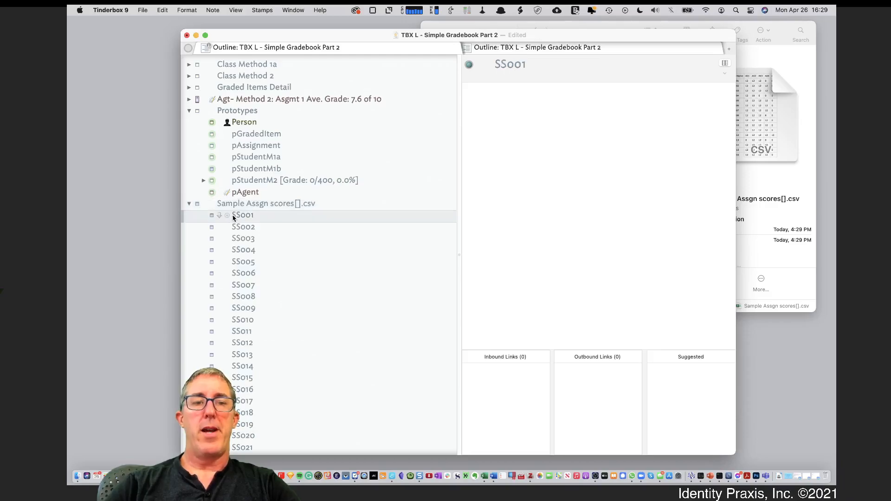
click(501, 122)
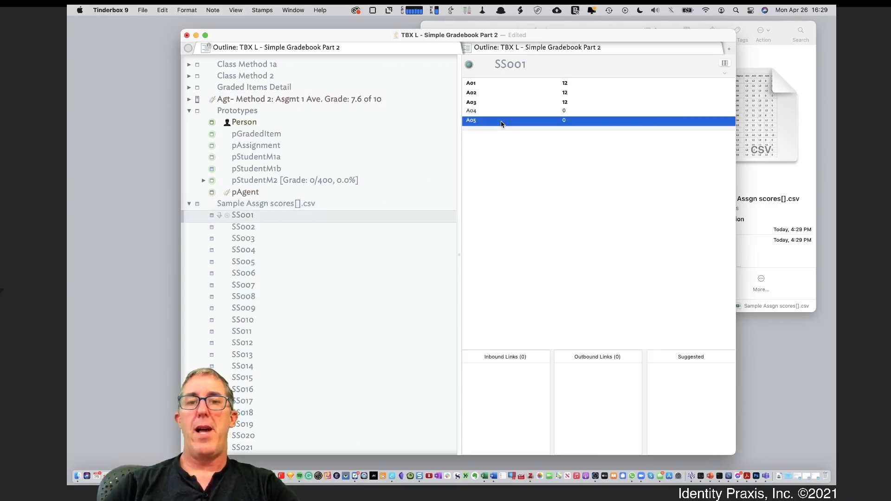
Inspect the definition of the A05 user attribute in the Document Inspector.
key(super+2)
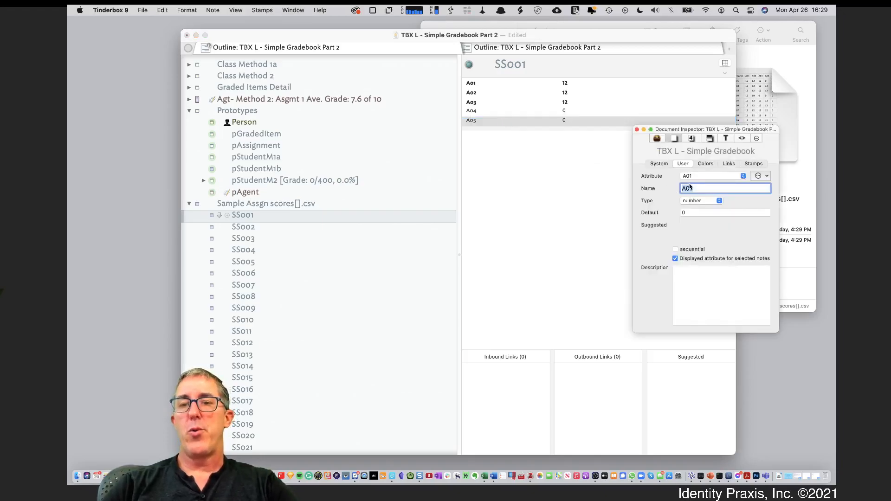
click(691, 177)
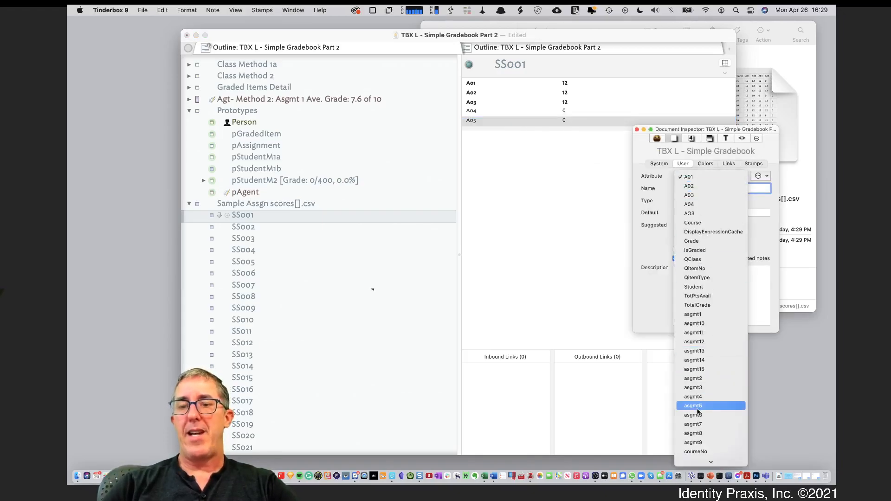
click(700, 459)
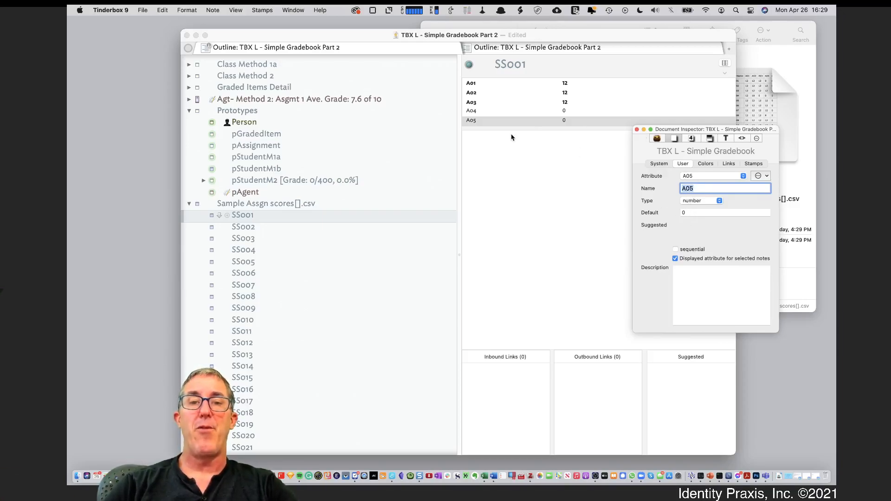
Check the A05 score of note SS012 and close the inspector.
click(389, 235)
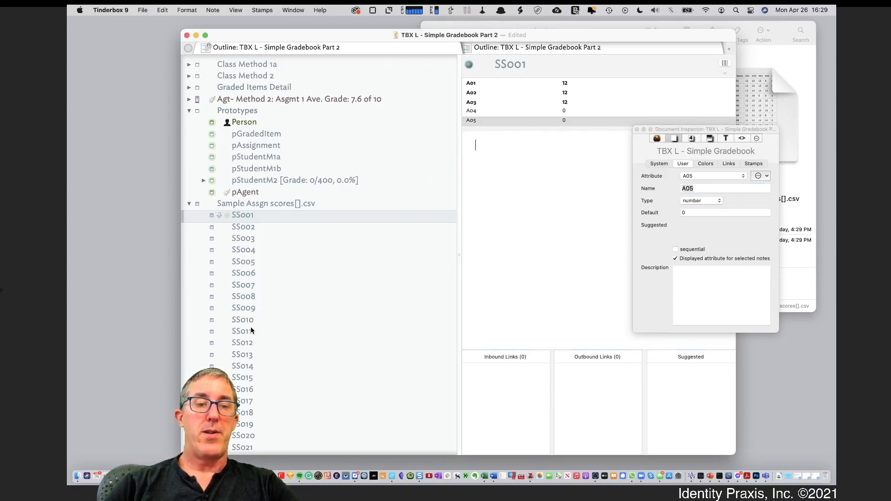
click(250, 341)
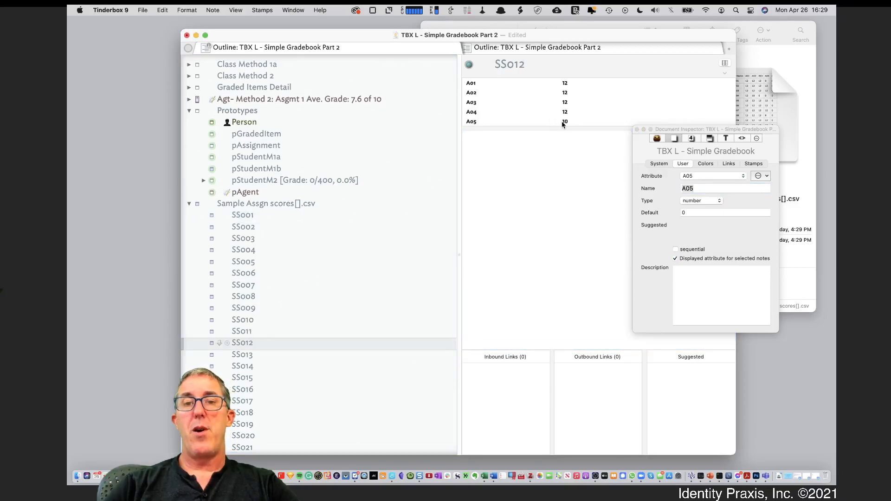
click(638, 129)
Delete the imported Sample Assgn scores[].csv container with its student notes from the outline.
click(248, 207)
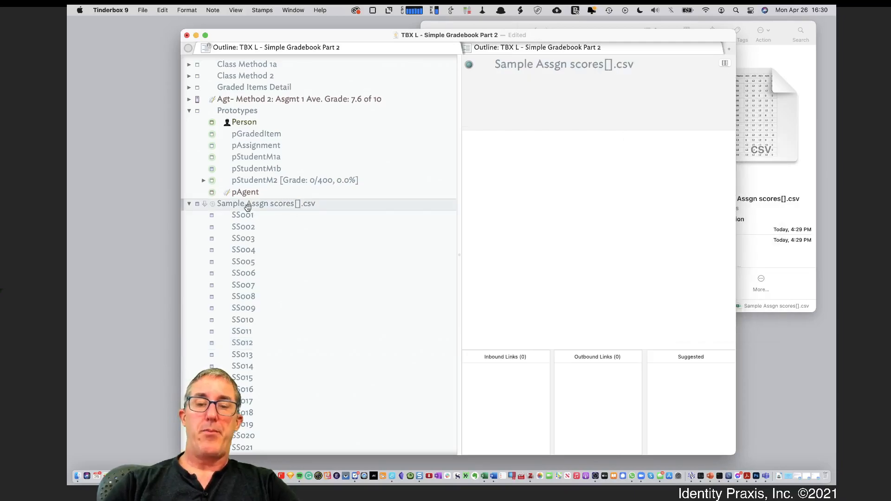
key(Delete)
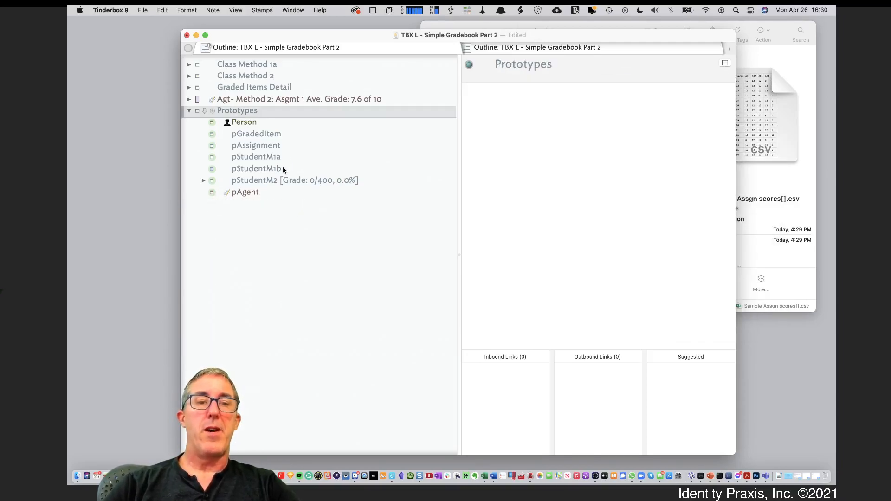
Add A05 to the displayed attributes of the pStudentM1b prototype.
click(283, 168)
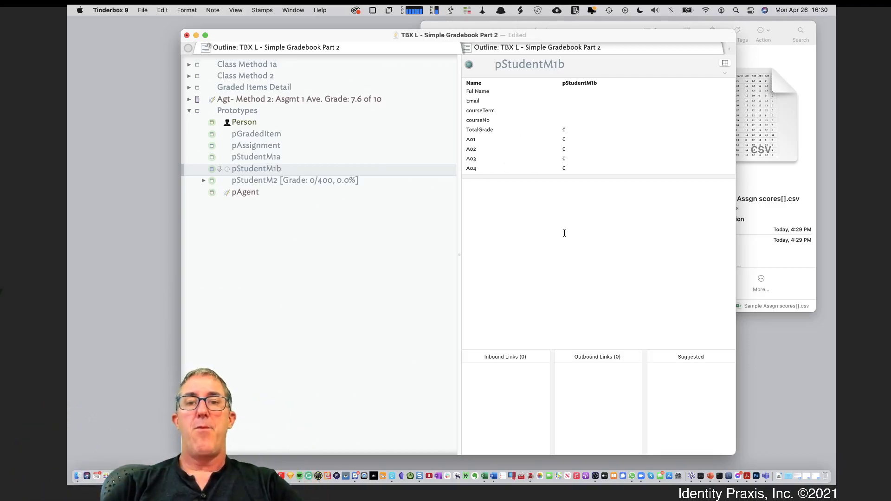
click(726, 64)
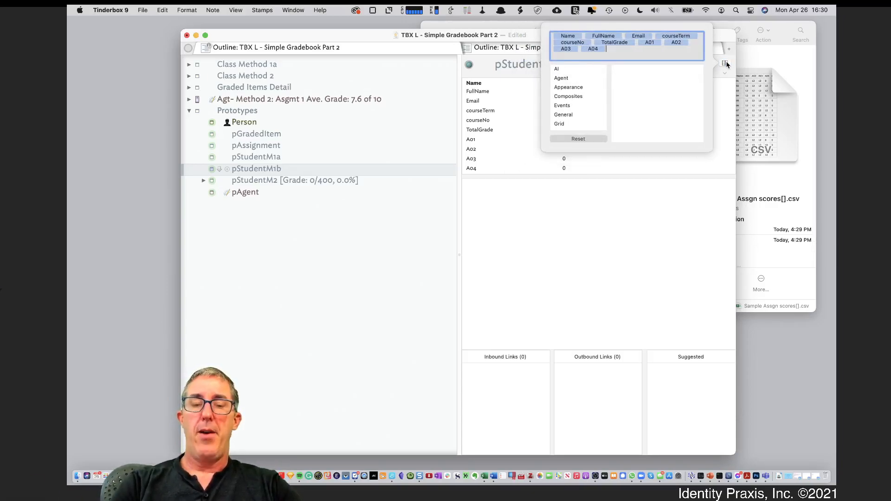
text(A05)
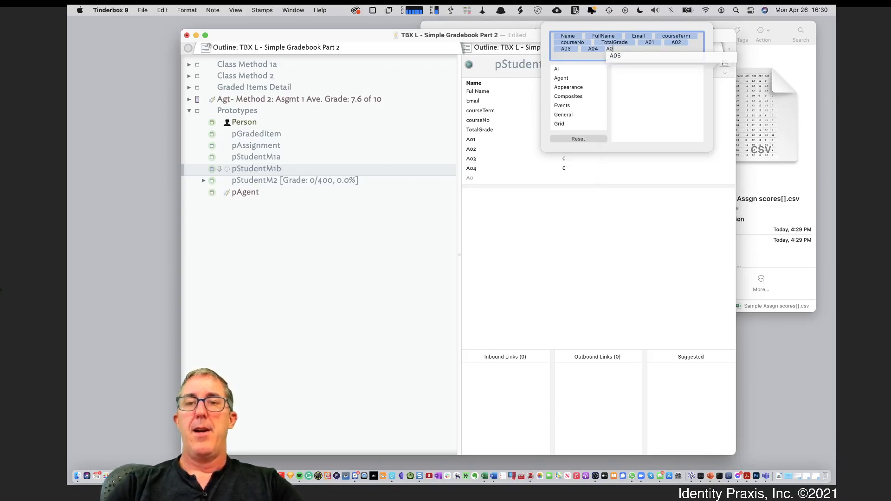
key(Return)
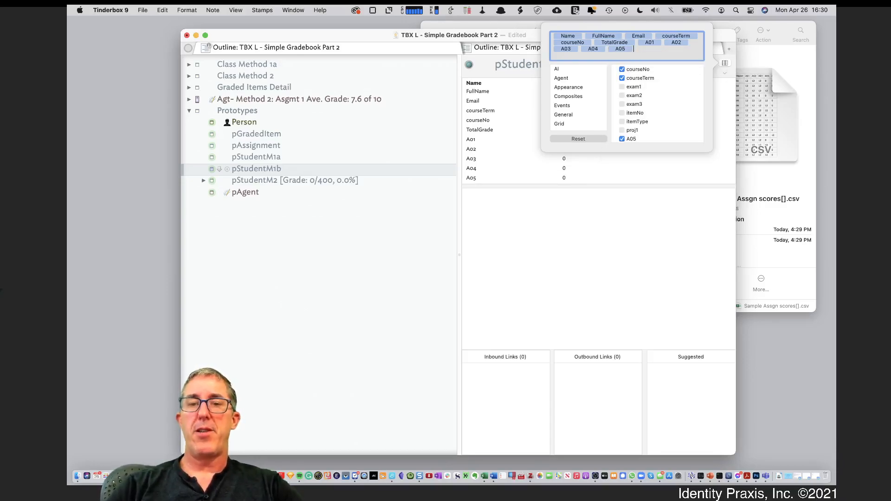
click(659, 248)
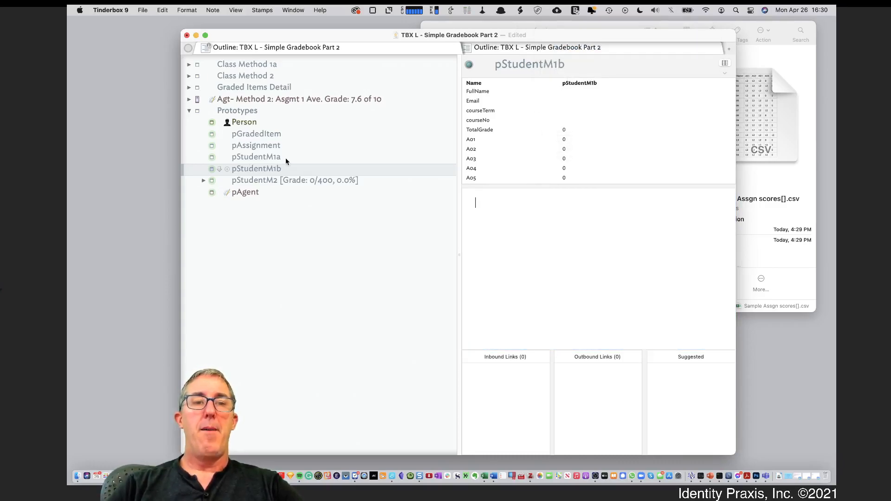
Correct pStudentM1b's edict so that $TotalGrade adds $A05 to $A01+$A02+$A03+$A04, and close the inspector.
key(super+2)
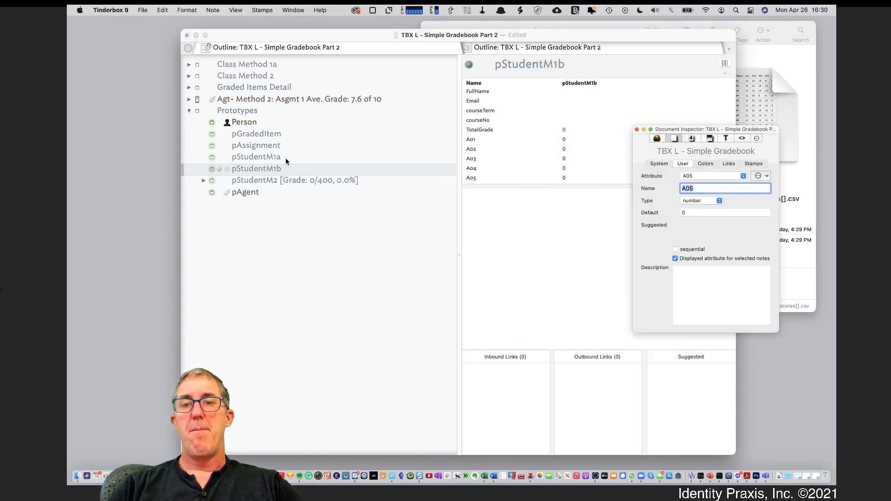
click(756, 138)
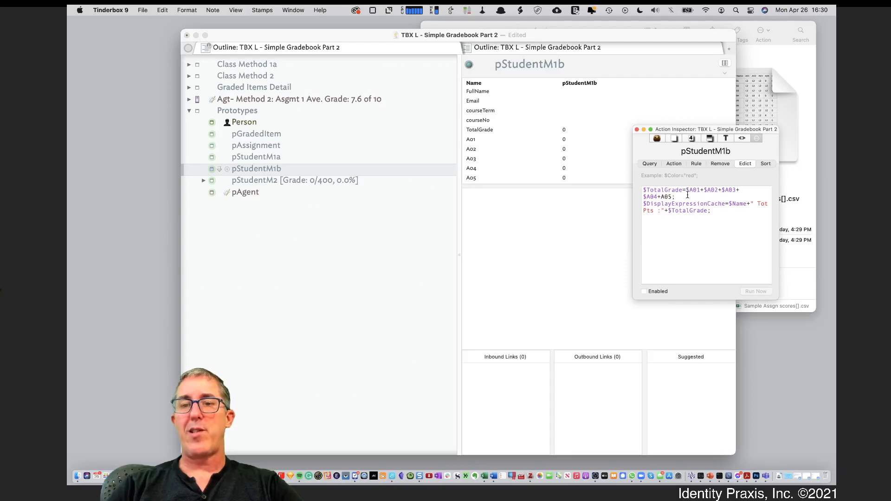
drag(672, 196, 662, 196)
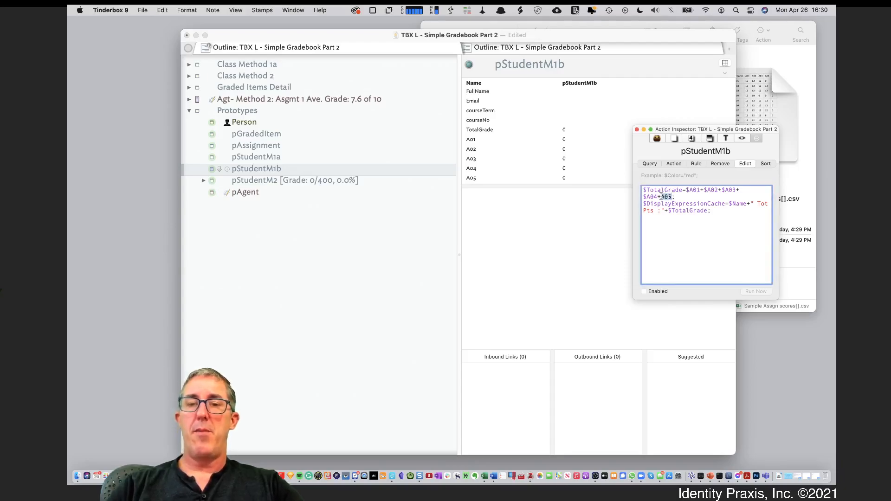
key(BackSpace)
text(A05)
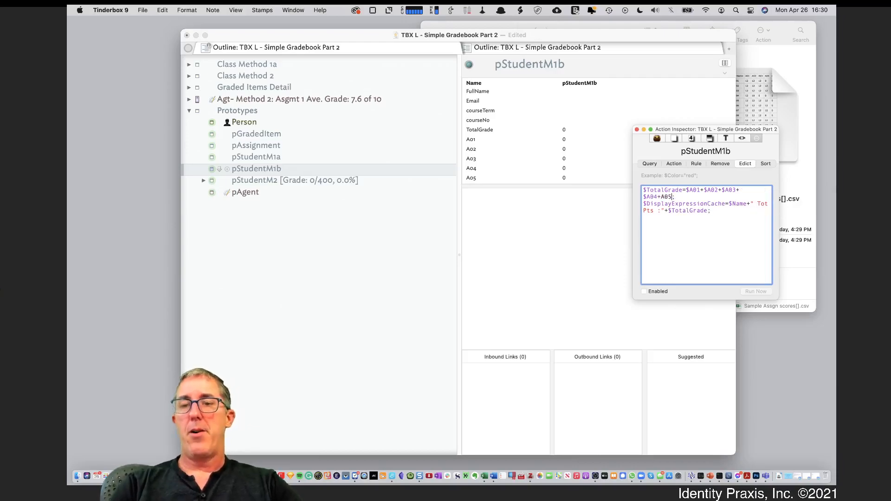
click(662, 197)
text($)
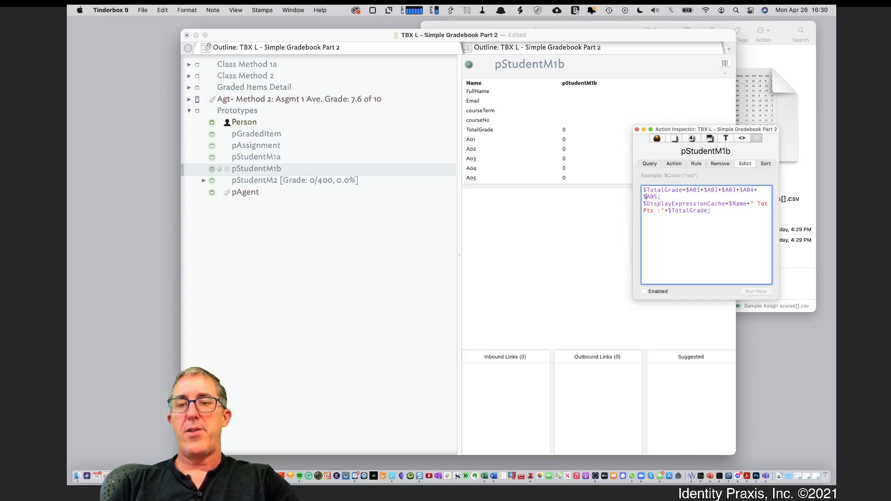
key(super+a)
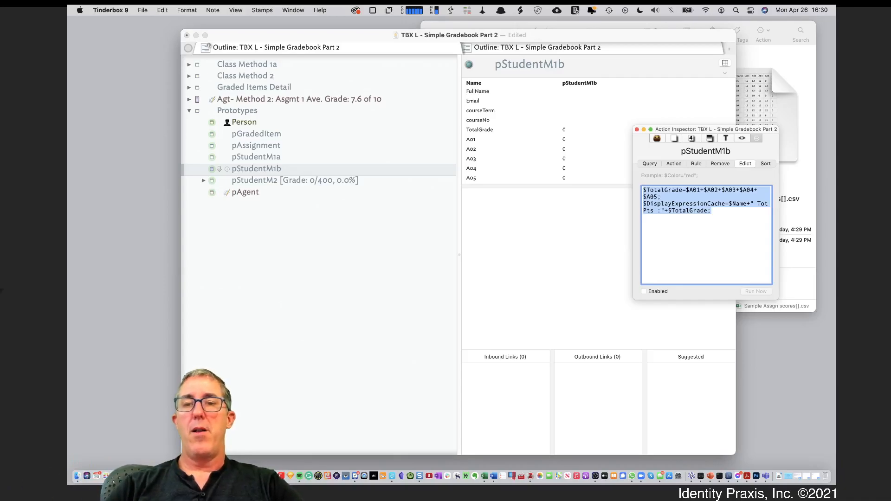
click(638, 129)
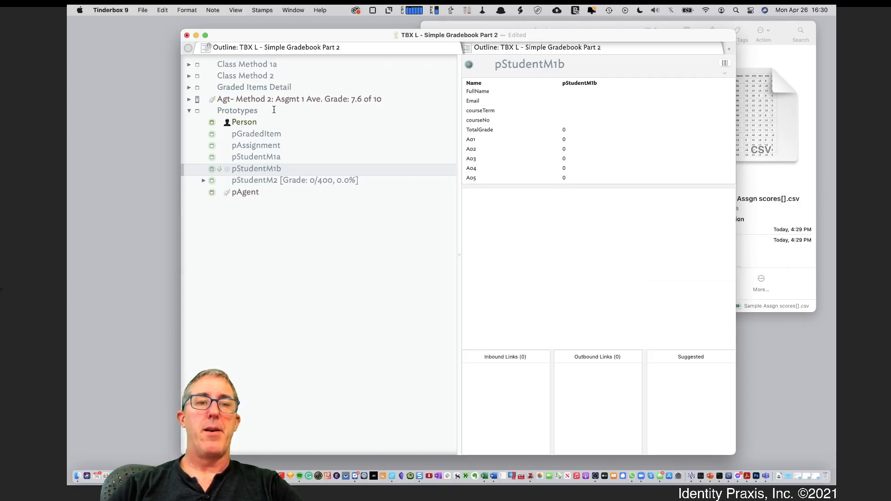
Copy the name of the pStudentM1b prototype and open Sample Assgn scores[].csv from Finder in Microsoft Excel.
click(276, 170)
key(super+c)
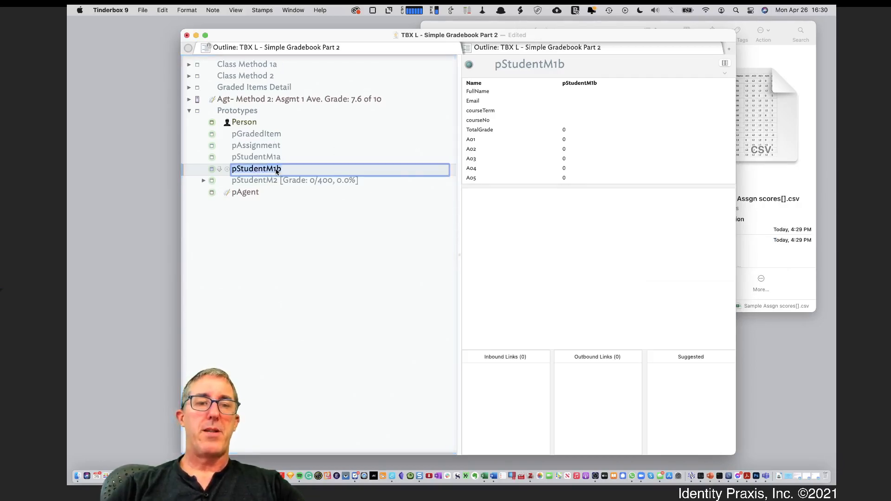
click(764, 231)
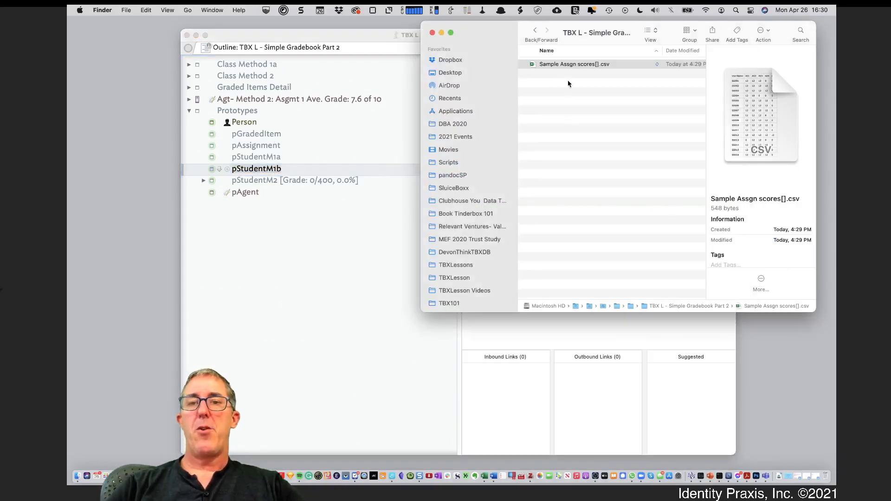
click(575, 65)
right_click(576, 63)
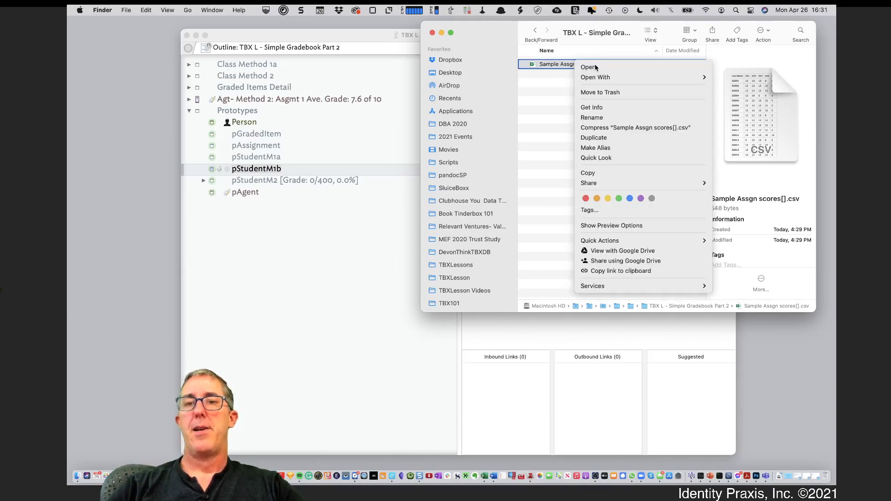
mouse_move(704, 79)
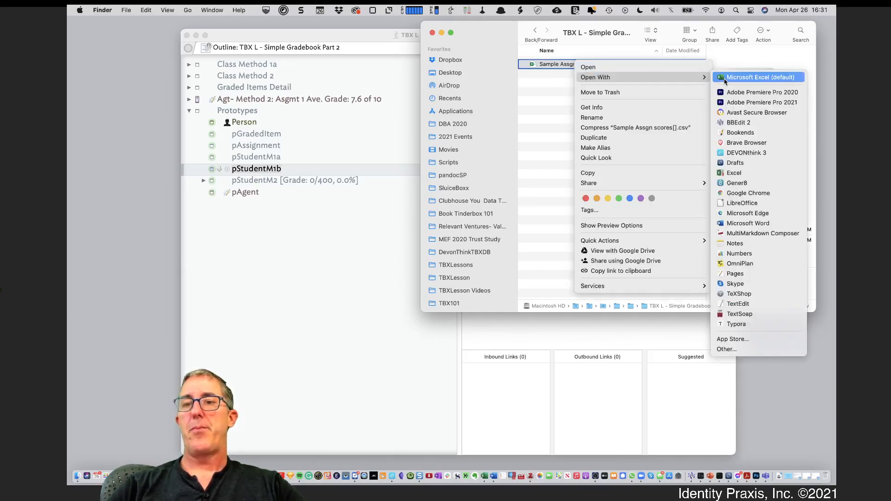
click(750, 77)
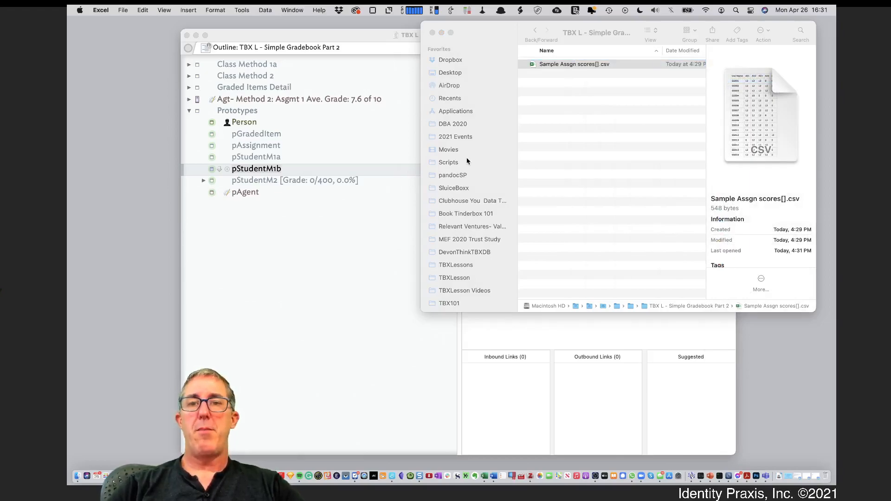
right_click(575, 64)
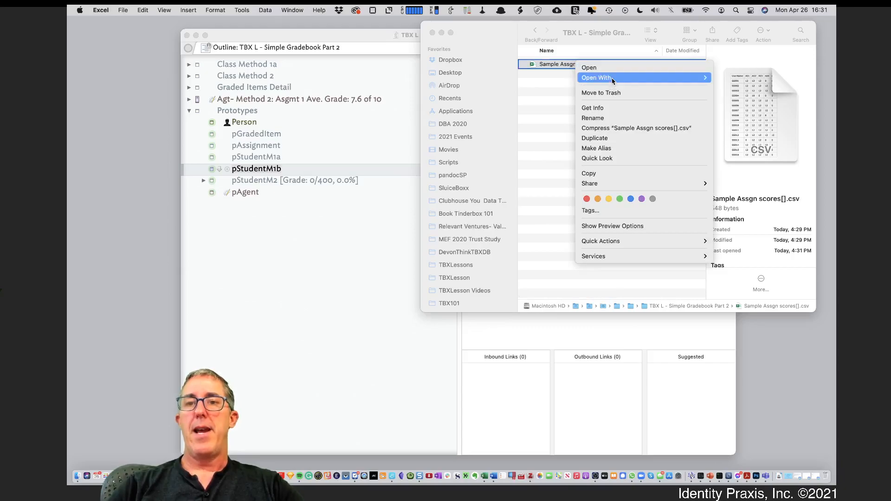
click(358, 162)
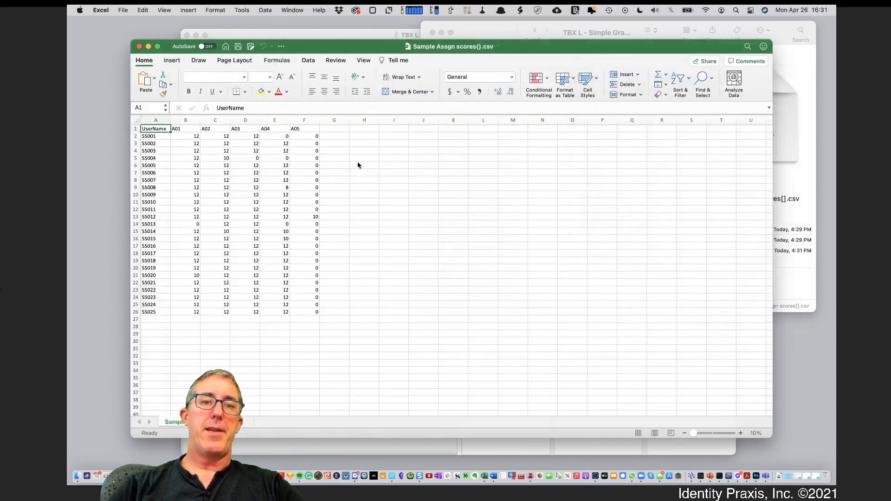
Add the column header Prototype in cell G1, beside the A05 scores.
click(334, 134)
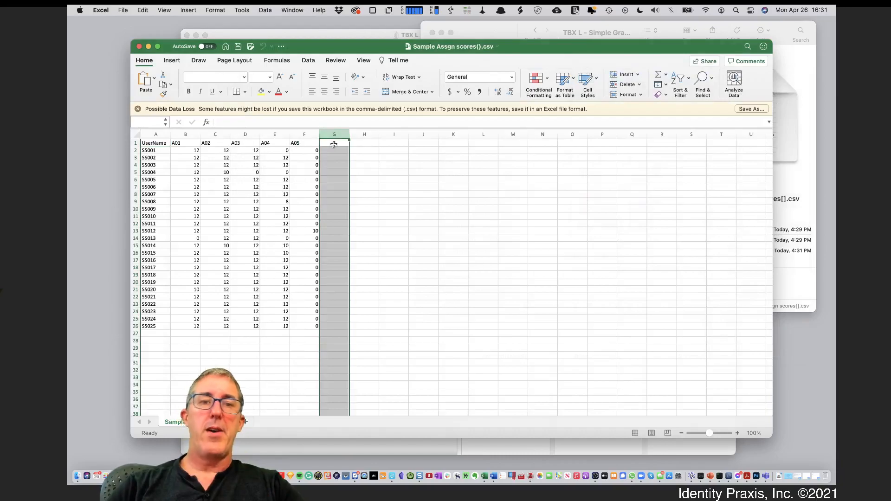
double_click(333, 144)
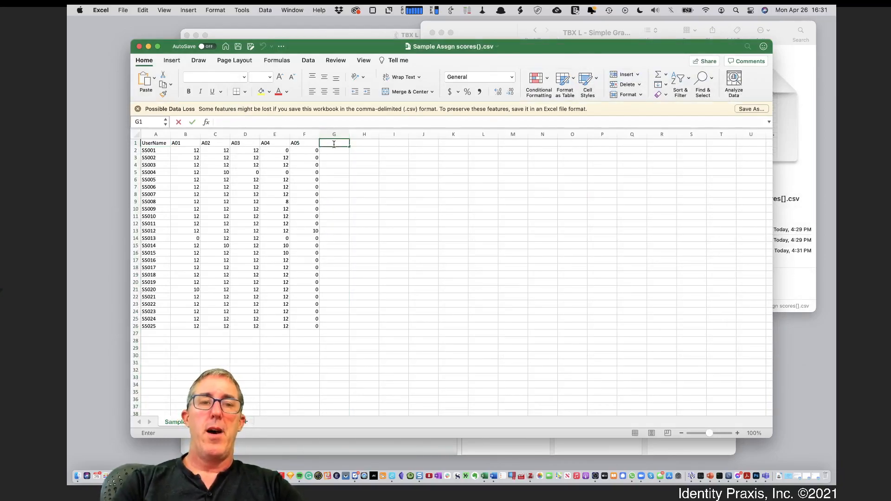
text(Prototyp)
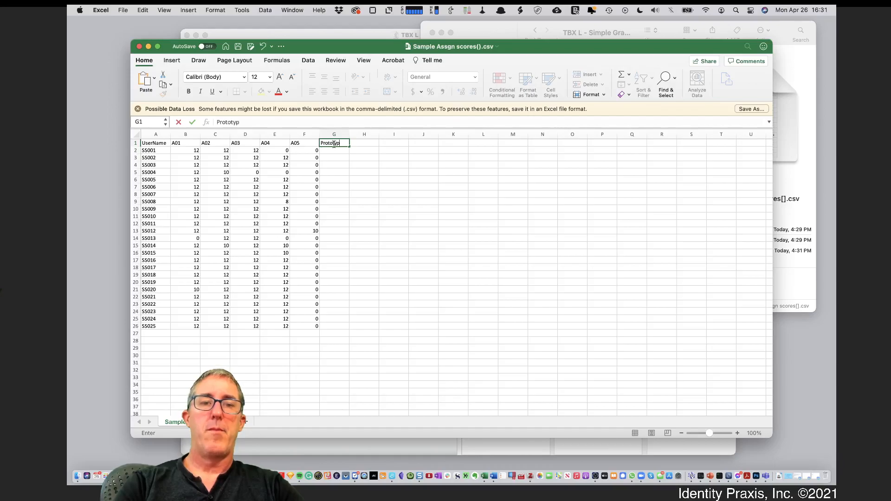
text(e)
key(Return)
Fill G2:G26 with the copied name pStudentM1b, and save and close the CSV file.
key(super+v)
key(Return)
click(346, 151)
drag(350, 152, 348, 330)
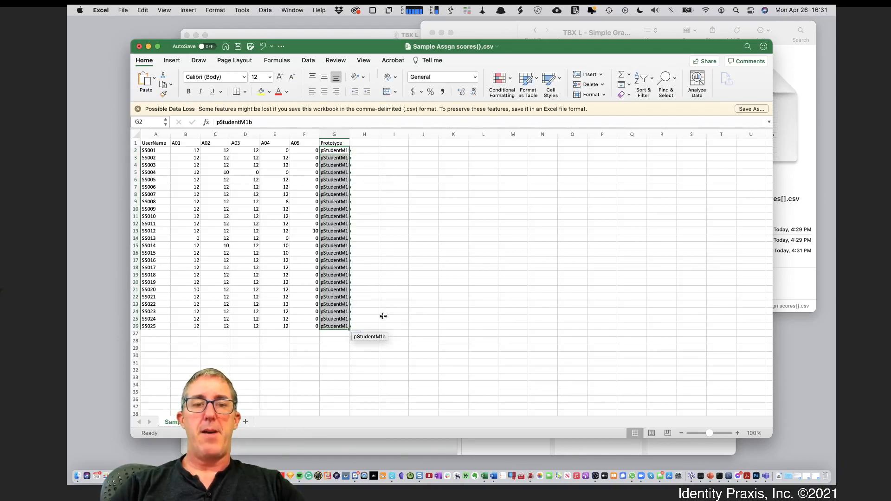
key(super+s)
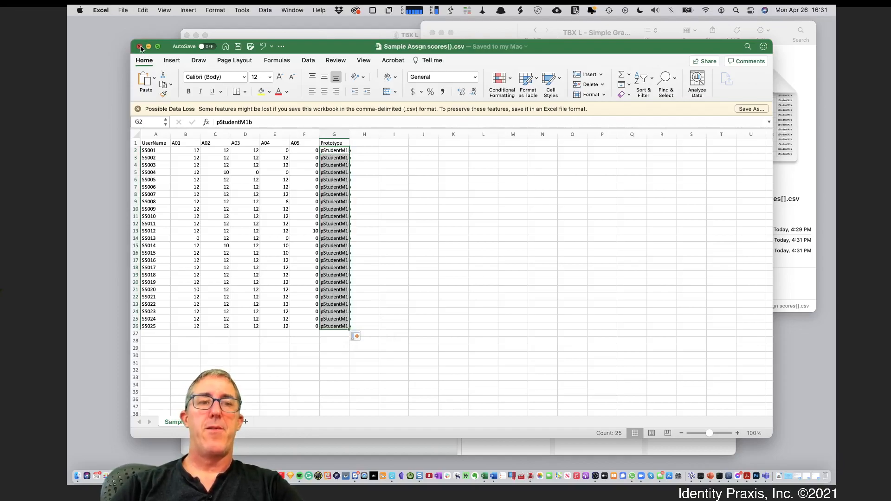
click(139, 47)
Import Sample Assgn scores[].csv into the Tinderbox outline between Class Method 1a and Class Method 2 and expand its container.
drag(598, 65, 213, 69)
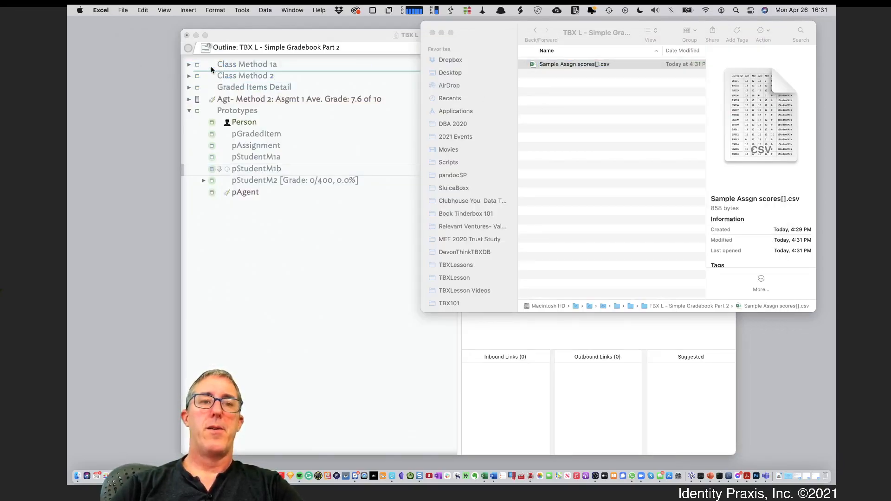
click(256, 80)
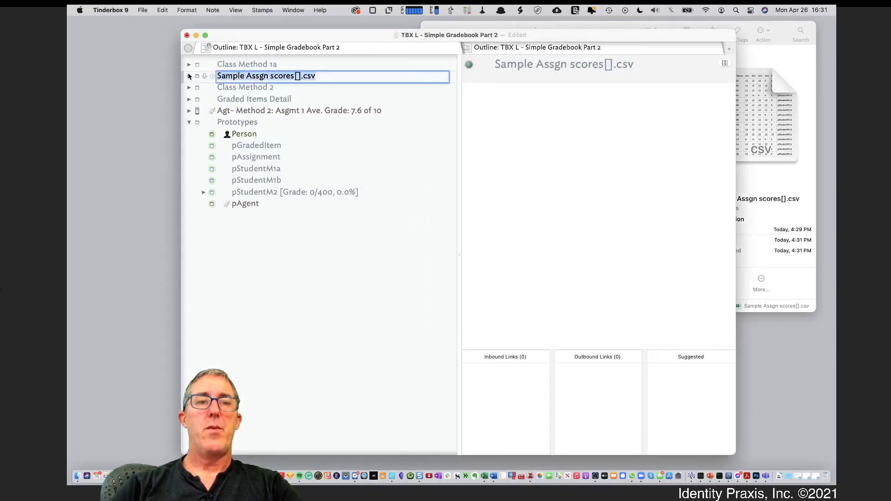
click(189, 76)
Go through the imported student notes from SS001 onward and check the scores and total points of SS012.
click(237, 87)
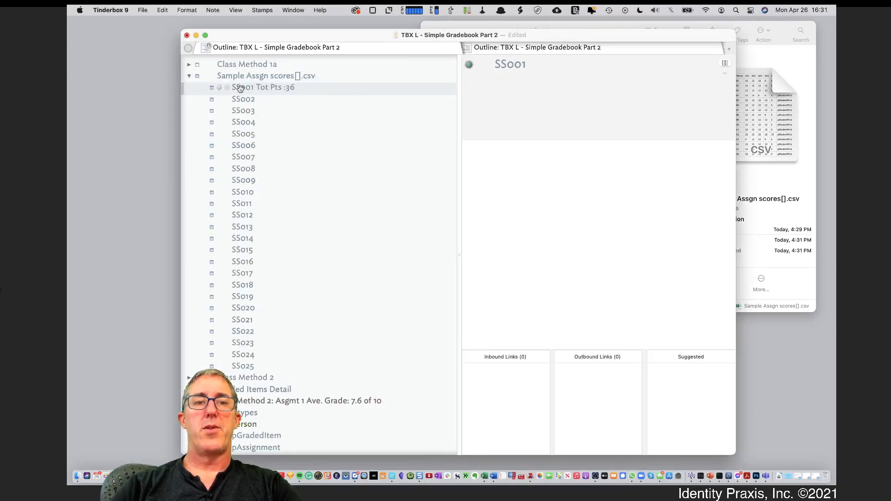
key(Down)
key(Down)
key(Down)
key(Down)
key(Down)
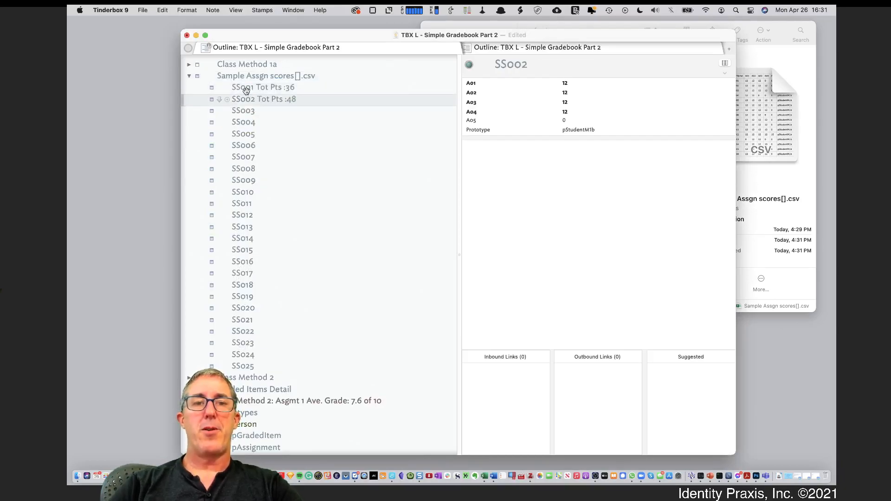
key(Down)
key(Down)
key(Down)
key(Down)
key(Down)
key(Down)
key(Down)
key(Down)
key(Down)
key(Down)
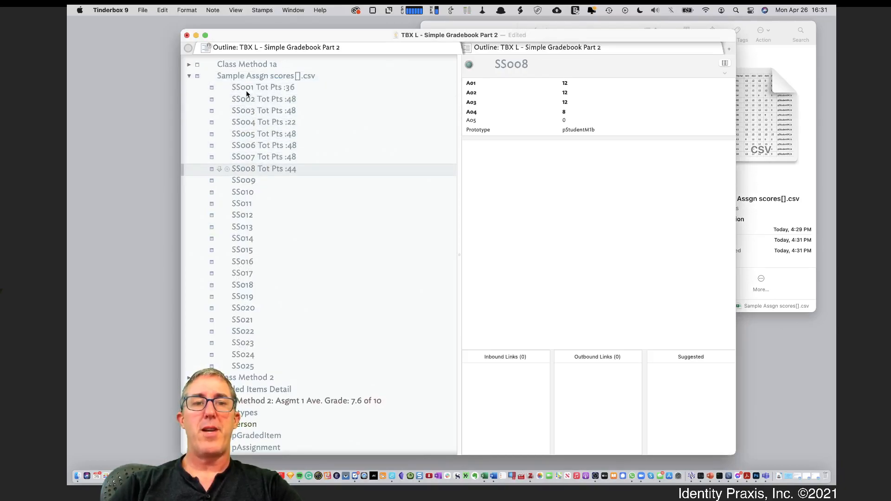
key(Down)
key(Down)
key(Down)
key(Down)
key(Down)
key(Down)
key(Down)
key(Down)
key(Down)
key(Down)
key(Down)
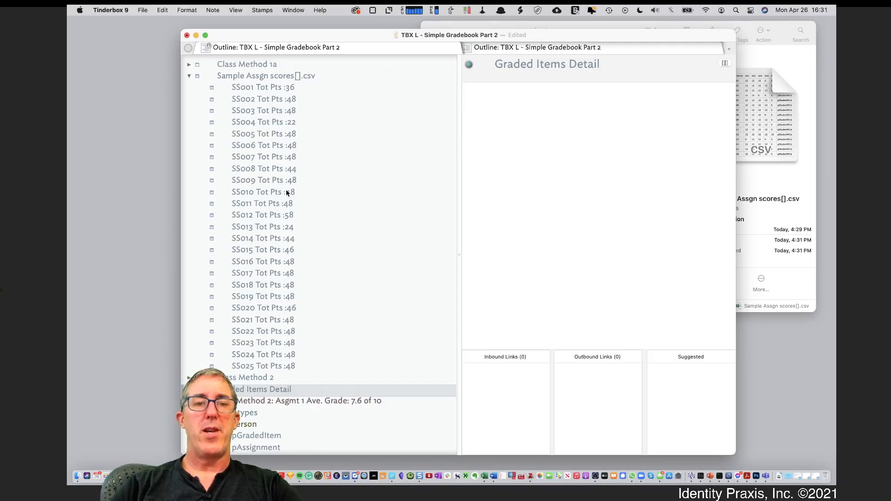
click(277, 213)
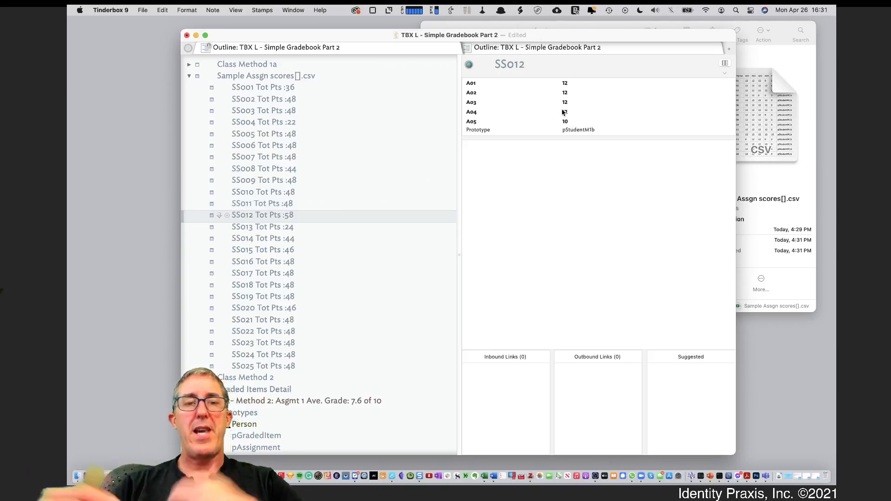
Rename the imported Sample Assgn scores[].csv container to Class Method 1b.
click(285, 76)
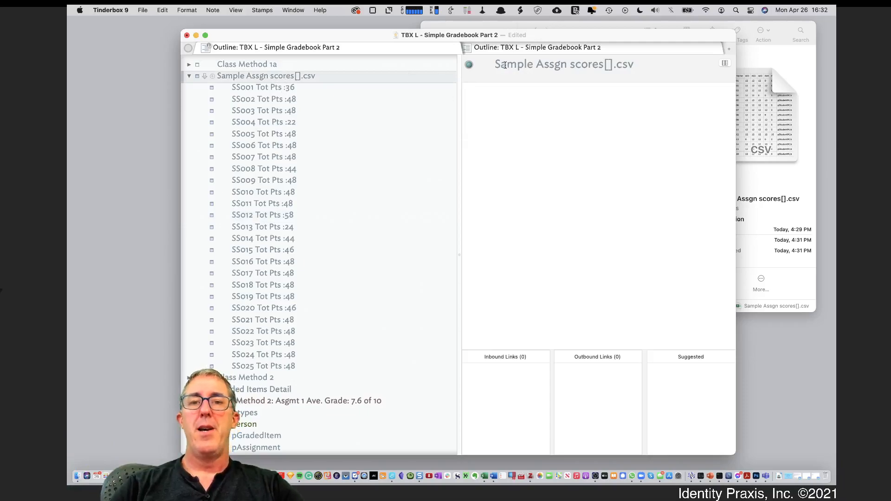
drag(636, 64, 492, 60)
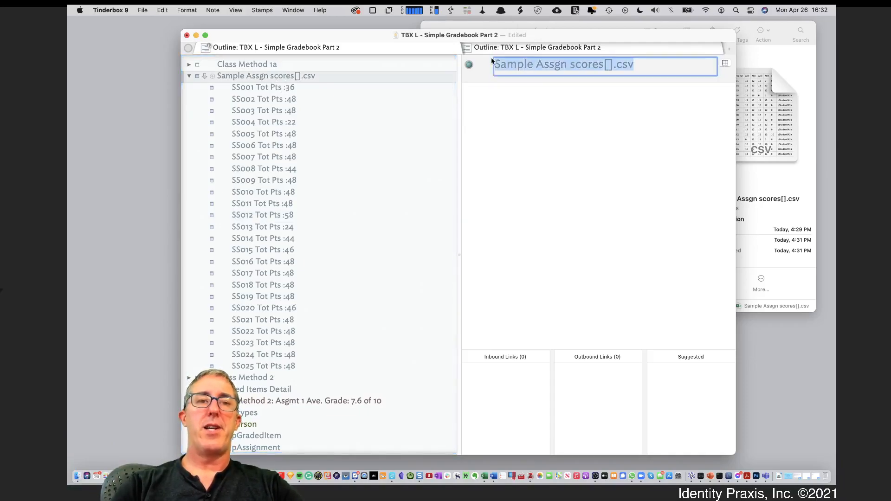
text(Class)
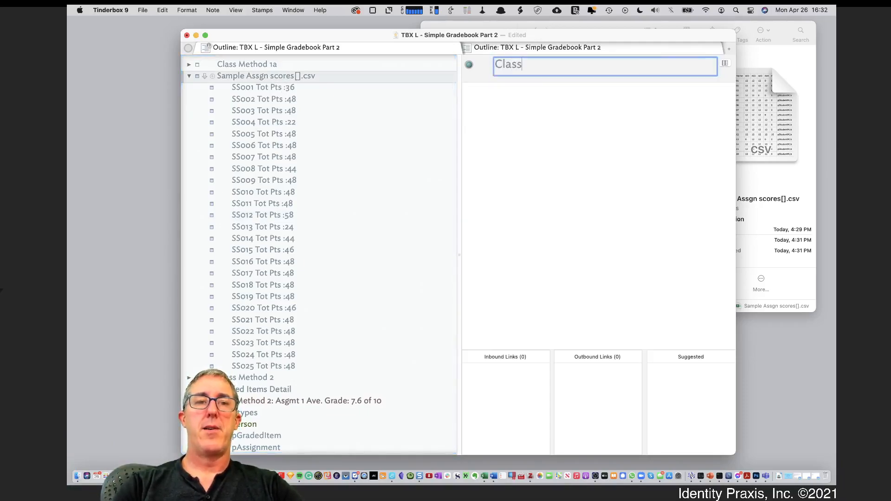
text( Method 1b)
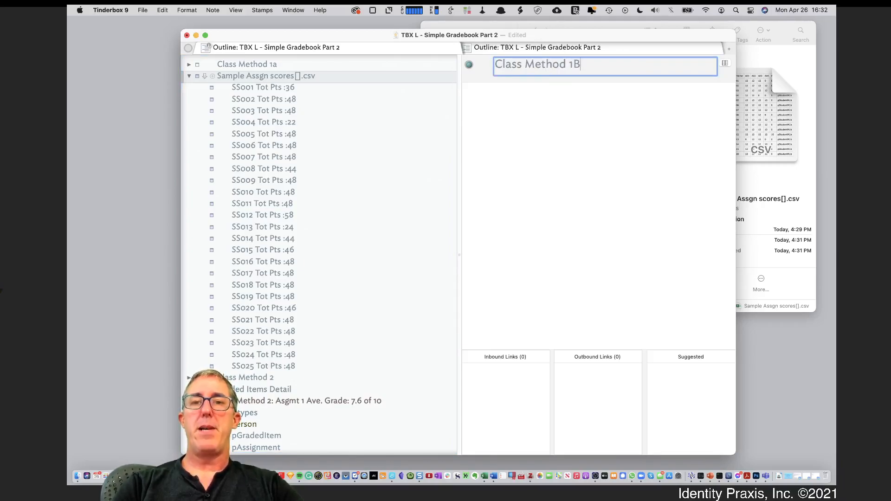
key(Return)
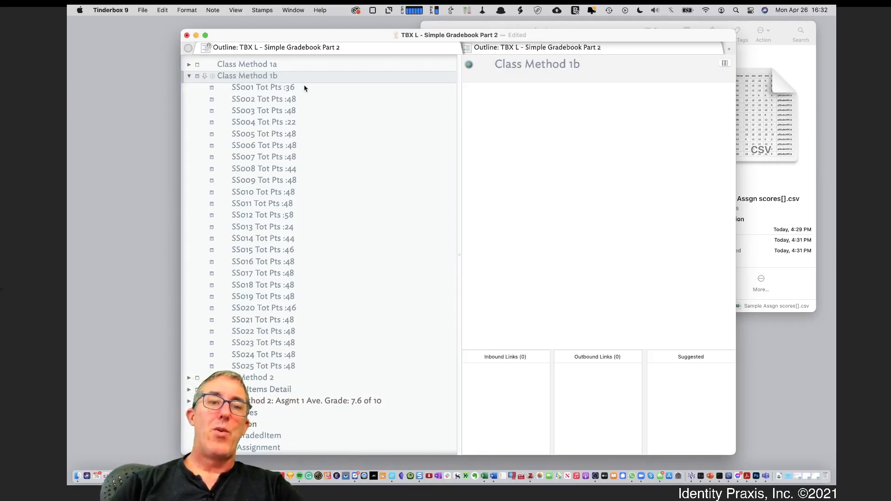
Compare the displayed attributes of note SS001 with those of the pStudentM1b prototype.
click(292, 91)
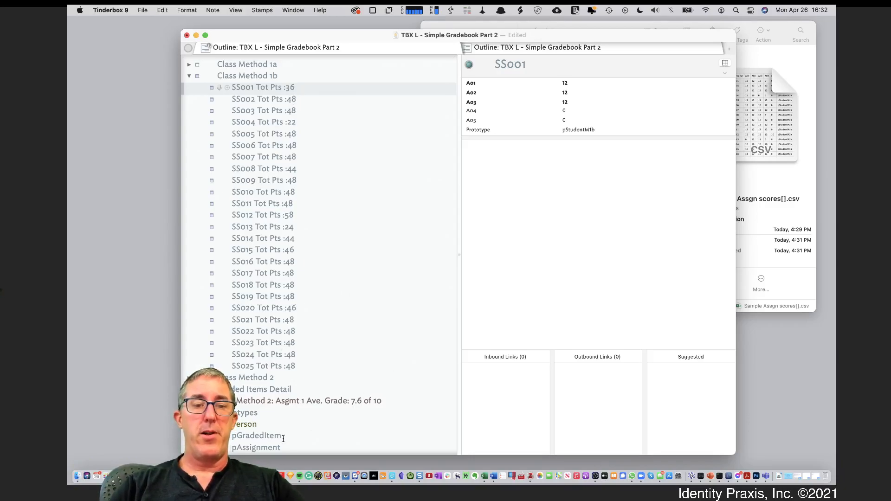
scroll(284, 441, down, 3)
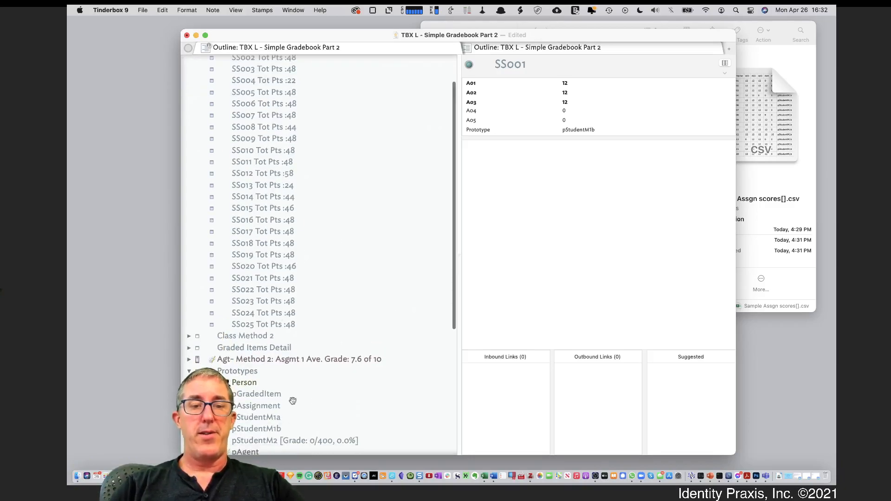
click(280, 430)
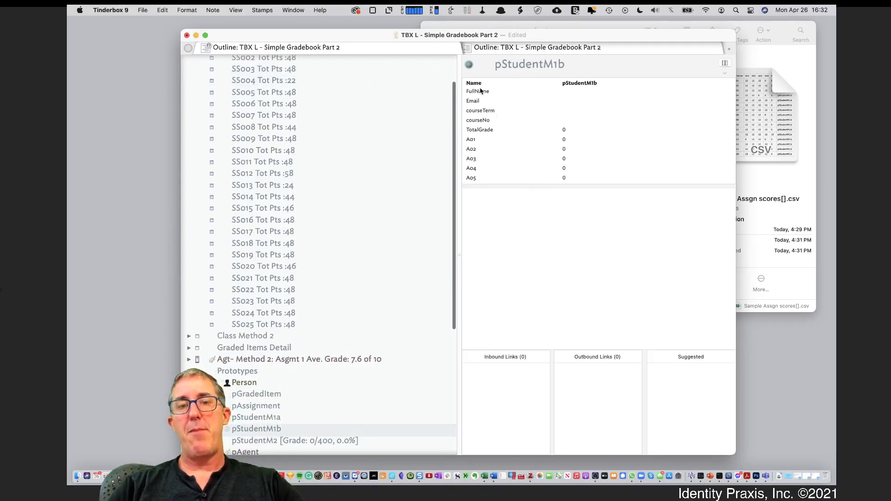
click(278, 104)
scroll(277, 104, up, 3)
click(247, 88)
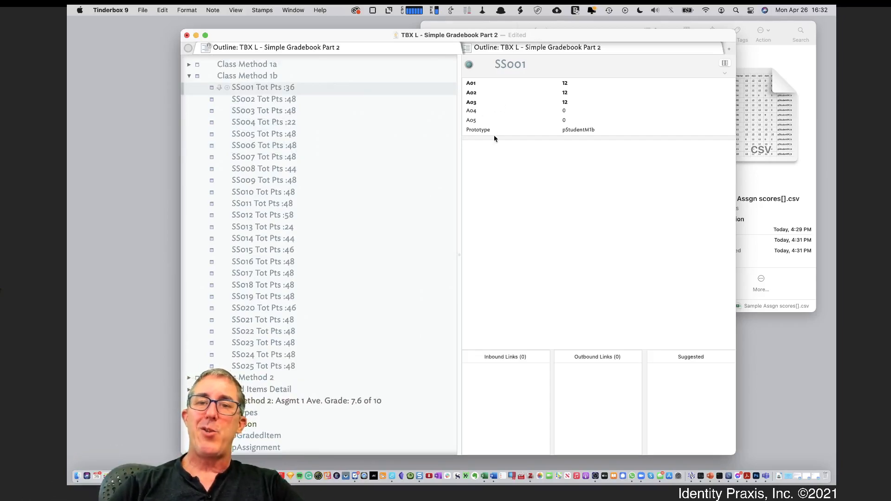
Reset DisplayedAttributes for notes SS001 through SS025 to the value inherited from pStudentM1b using a Quickstamp.
right_click(253, 366)
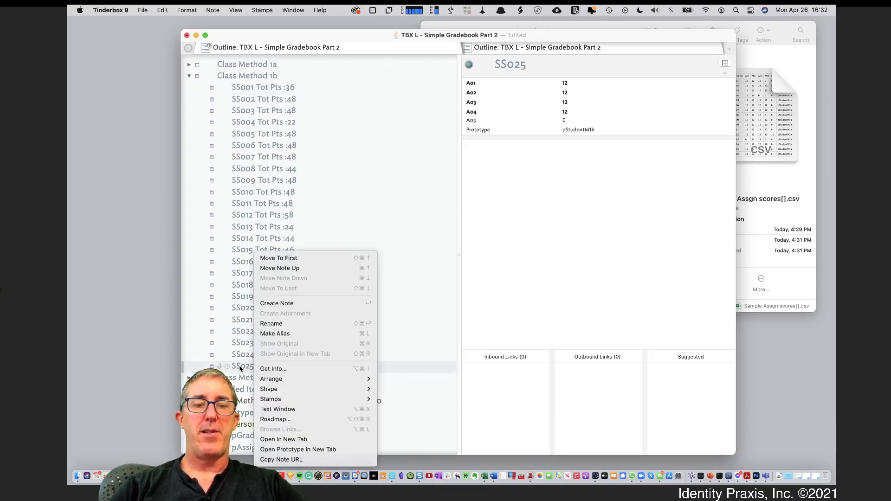
click(241, 369)
shift+click(278, 92)
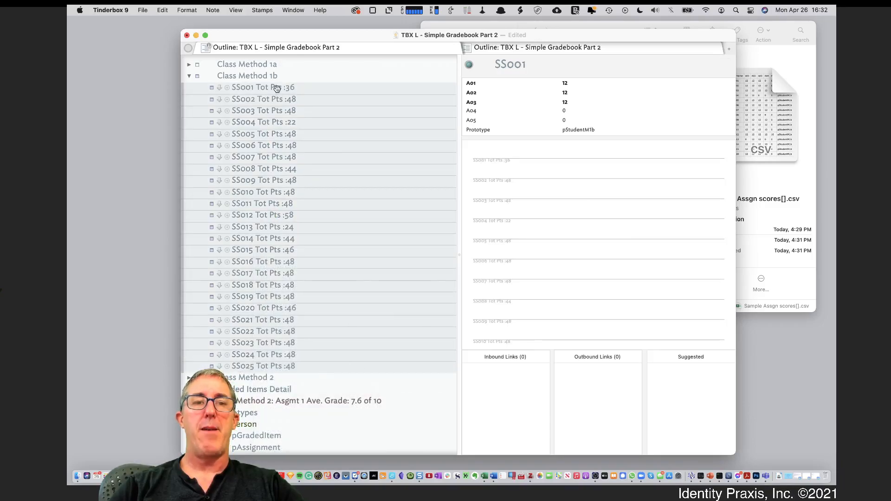
key(super+1)
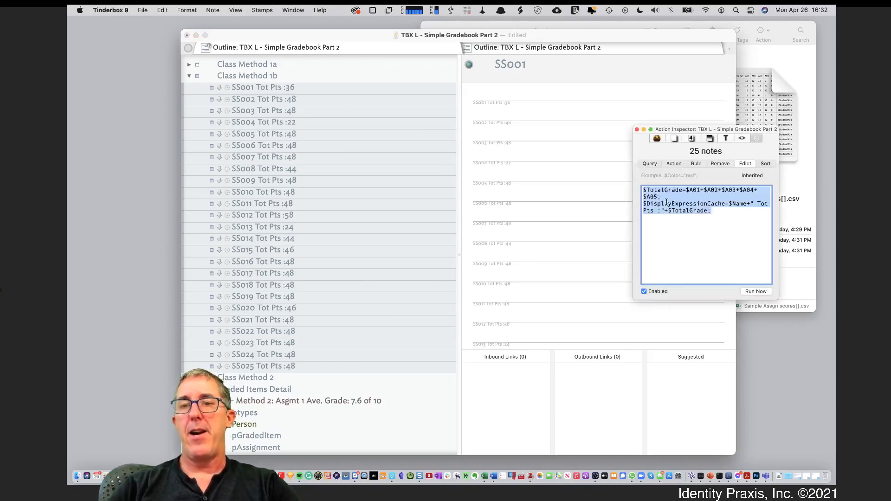
click(693, 139)
click(667, 179)
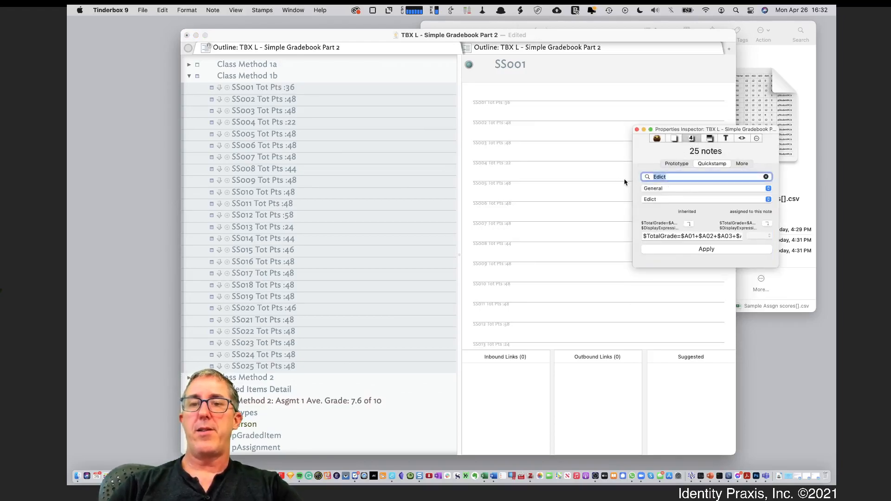
text(DisplayedAttributes)
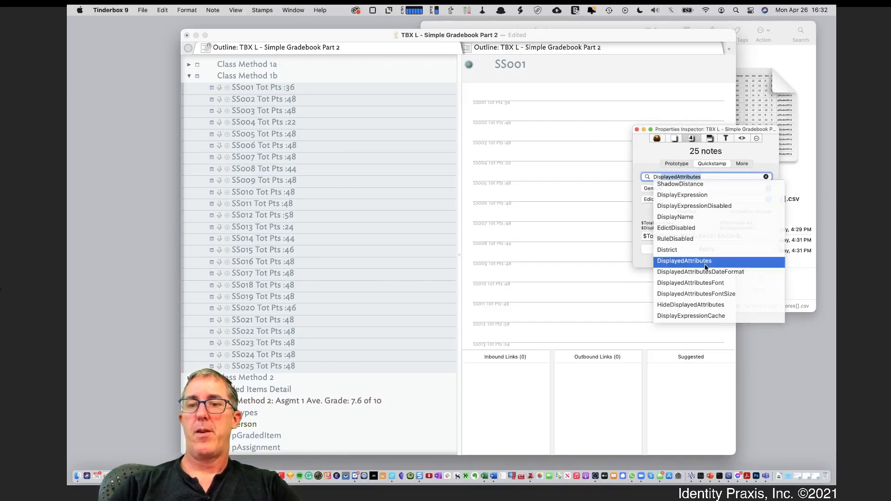
click(705, 263)
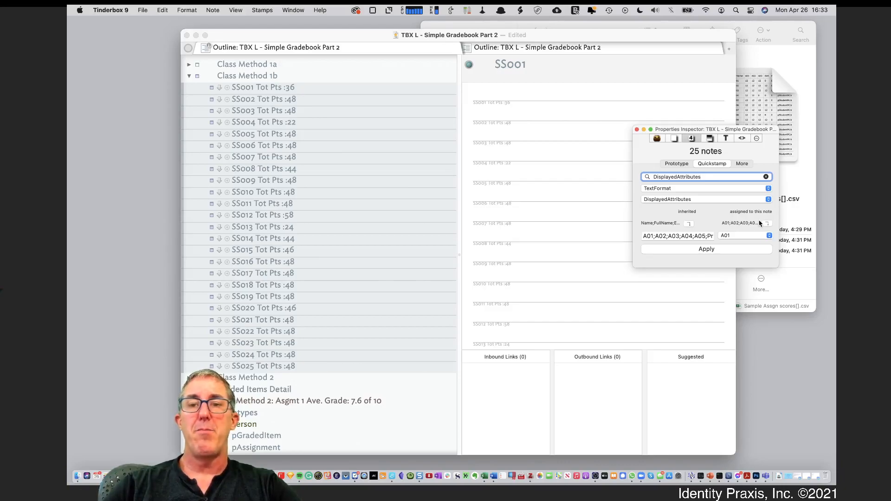
click(690, 226)
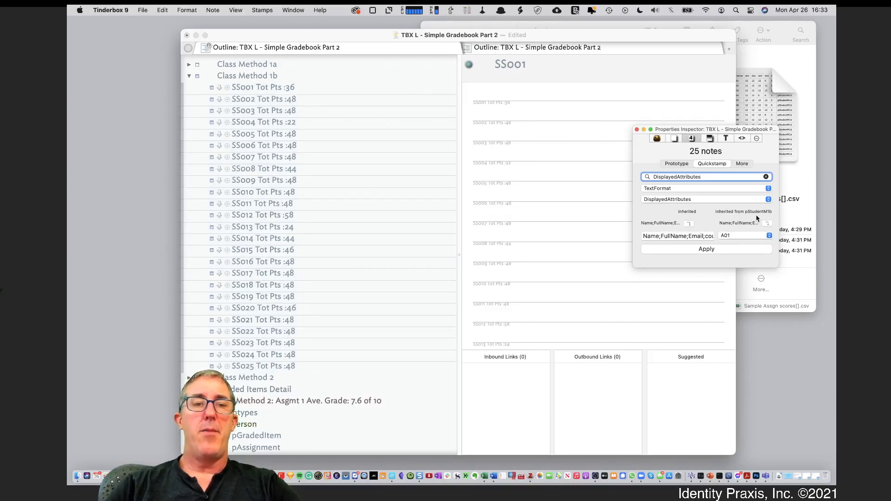
click(684, 253)
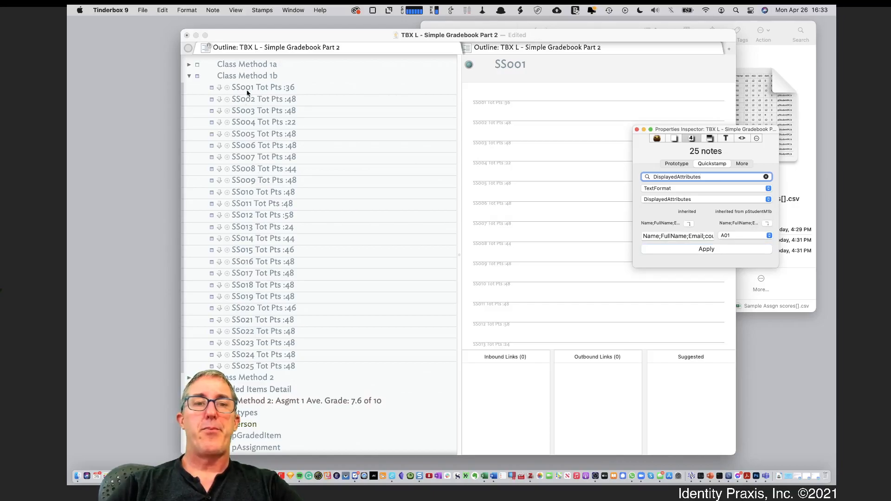
Check the displayed attributes of several student notes in Class Method 1b, from SS001 to SS006.
click(258, 76)
click(264, 76)
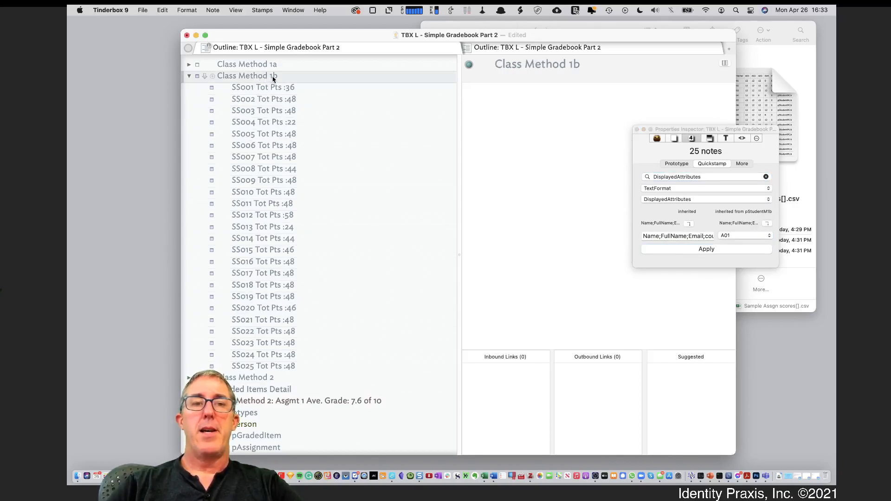
click(274, 88)
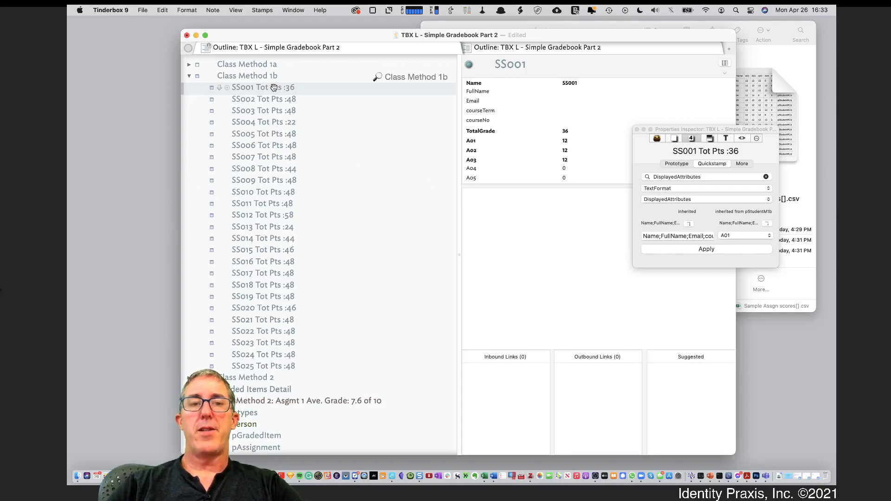
click(288, 145)
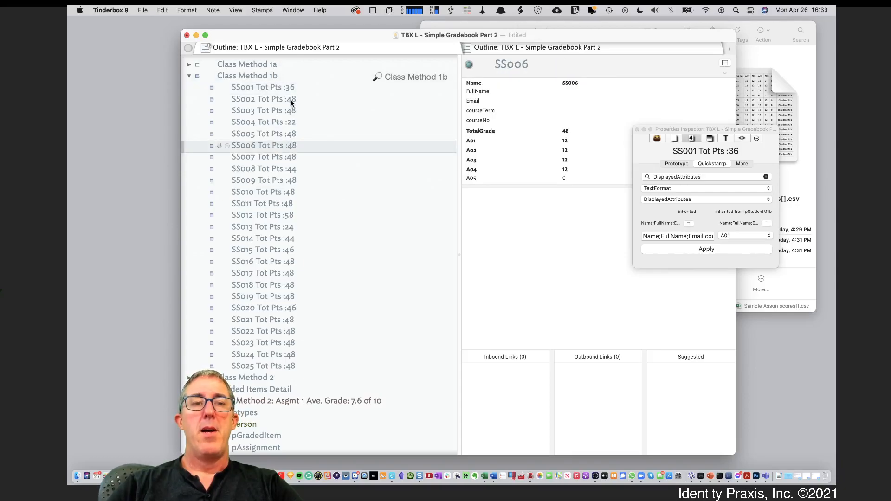
key(Up)
click(291, 104)
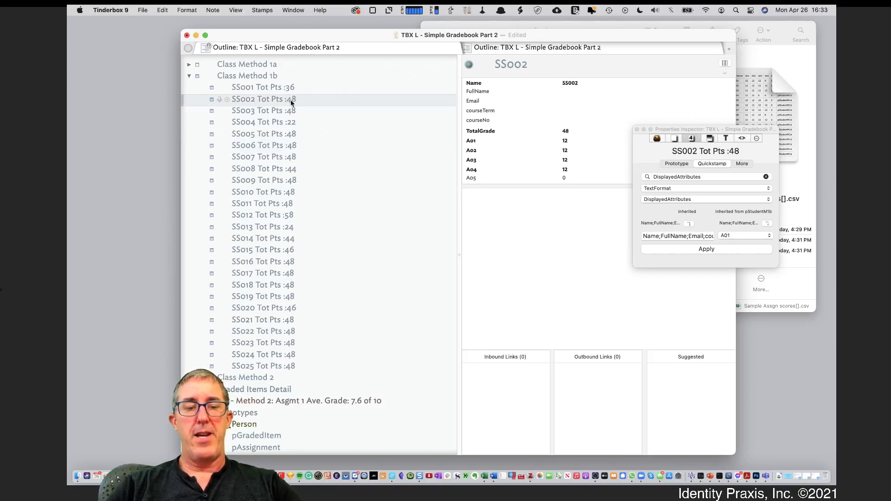
key(Down)
key(Down)
key(Down)
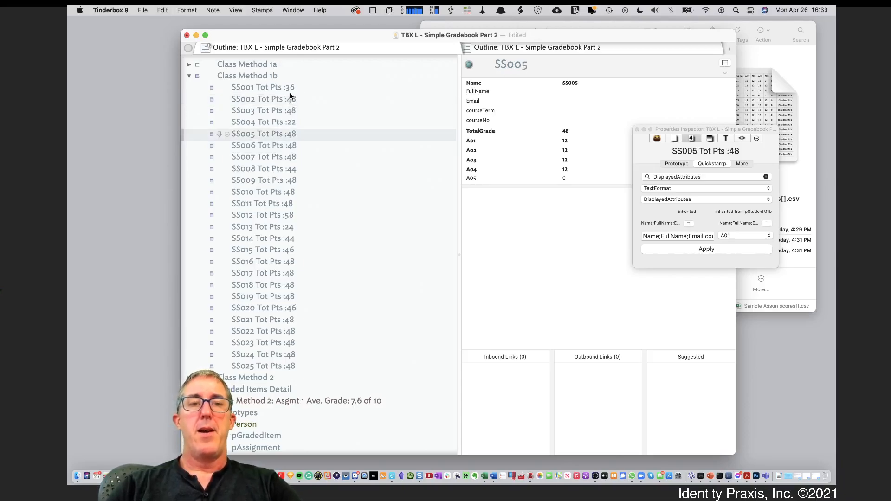
click(290, 93)
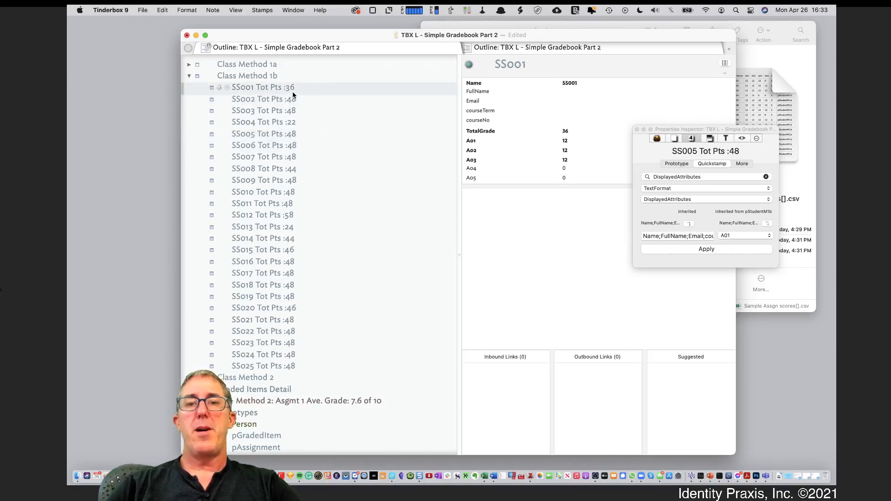
Examine the action code of the Update Display Attributes stamp and compare it with the DisplayedAttributes Quickstamp settings of SS001.
click(675, 139)
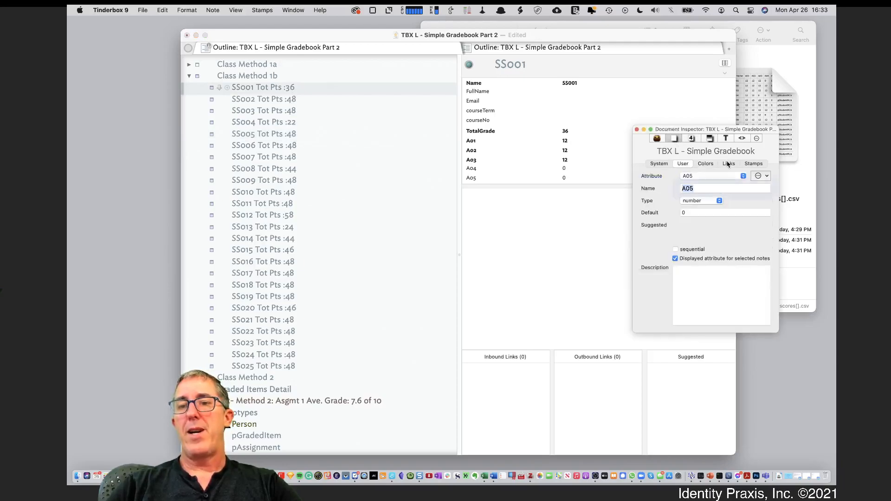
click(753, 163)
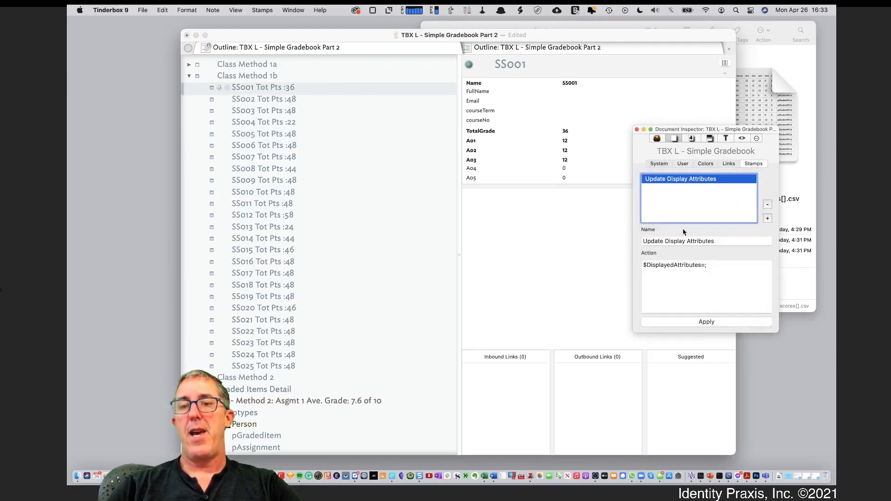
drag(651, 273, 701, 262)
click(705, 266)
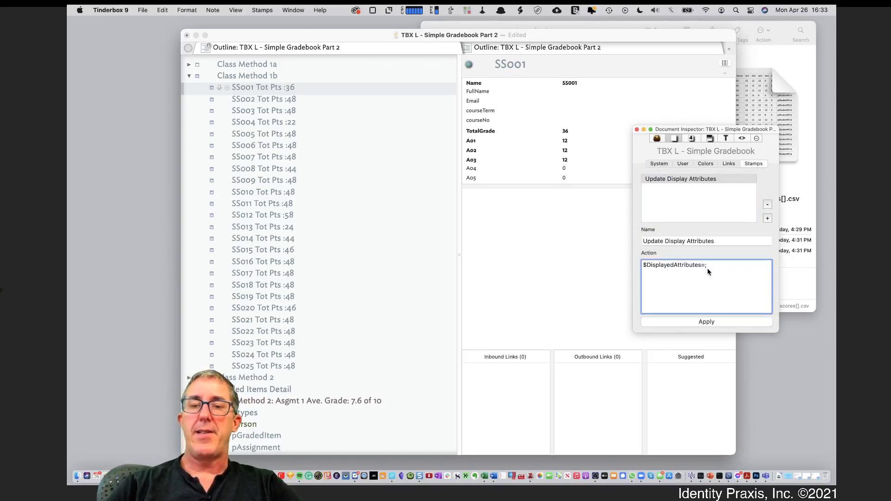
drag(708, 269, 639, 266)
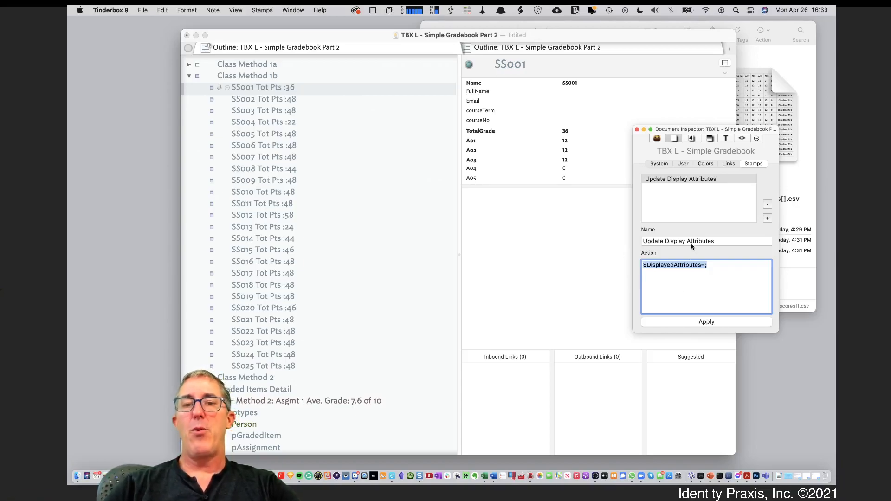
click(691, 140)
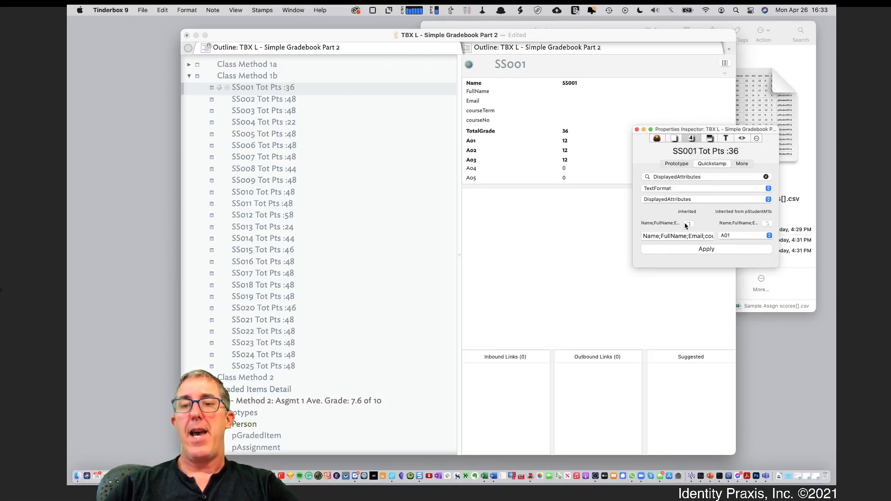
click(674, 138)
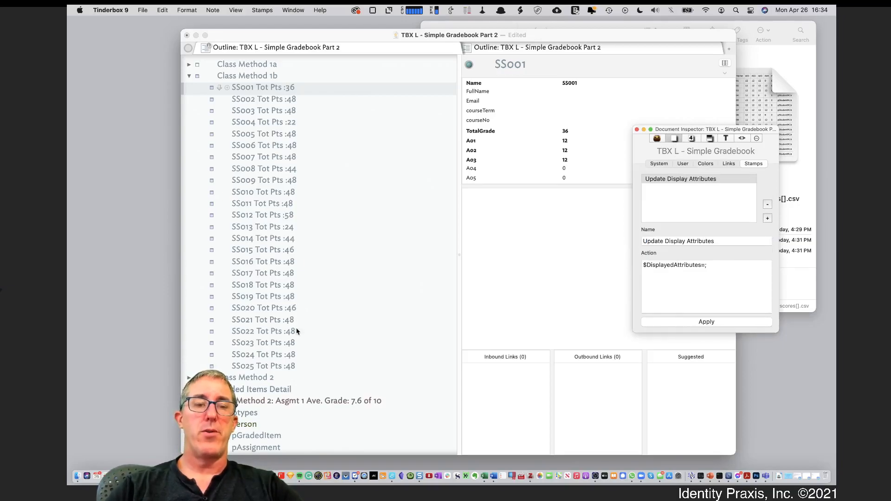
Apply the Update Display Attributes stamp, with action $DisplayedAttributes=;, to notes SS001 through SS025.
click(297, 366)
shift+click(294, 367)
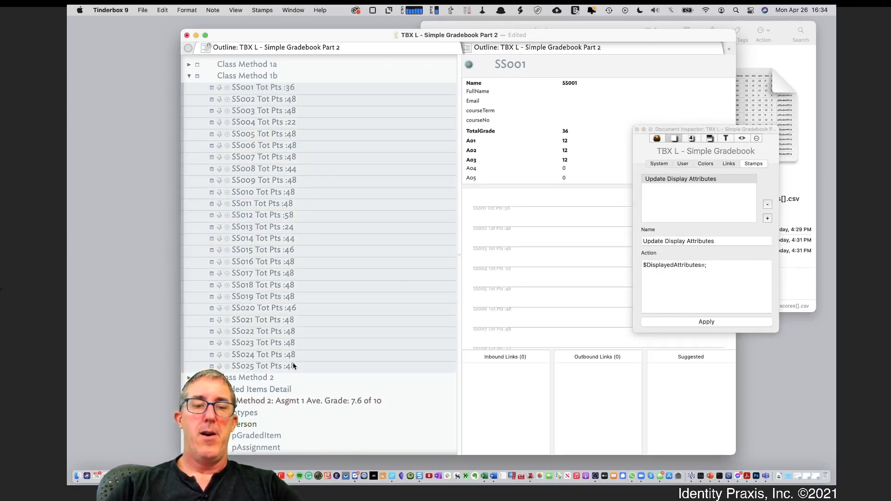
click(672, 265)
click(680, 181)
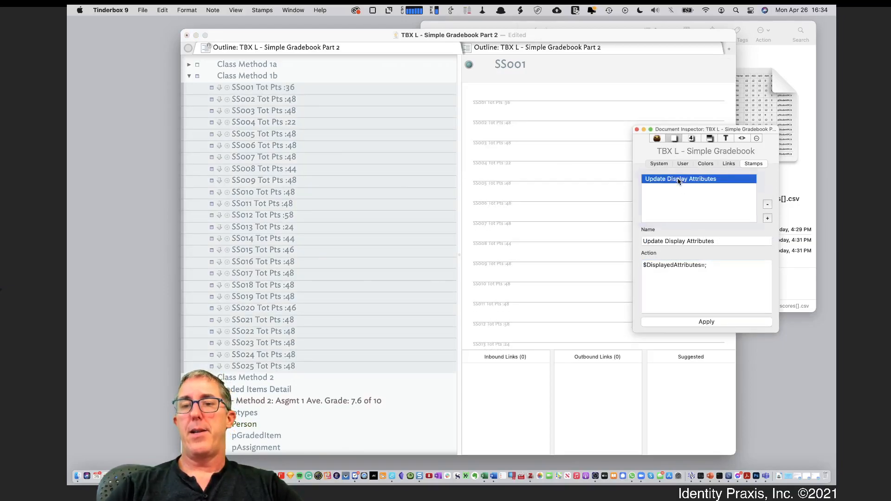
click(703, 321)
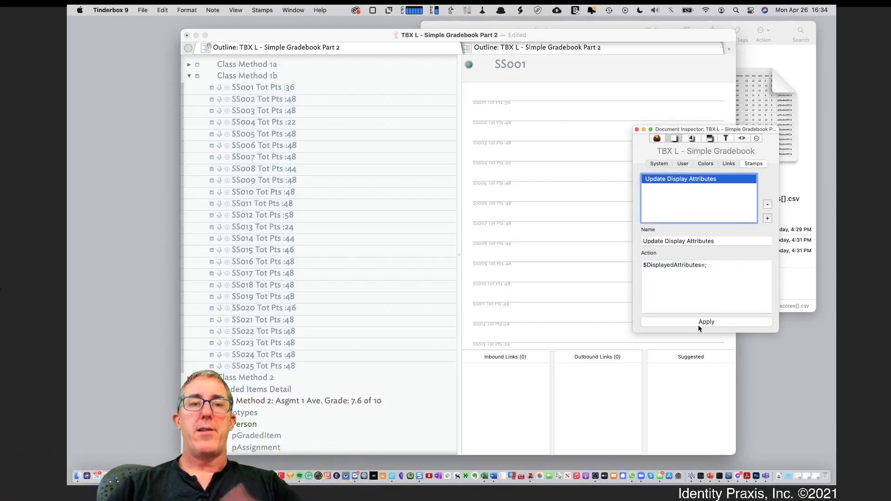
Go through notes SS001 to SS006 in Class Method 1b to check their attributes after stamping.
click(257, 77)
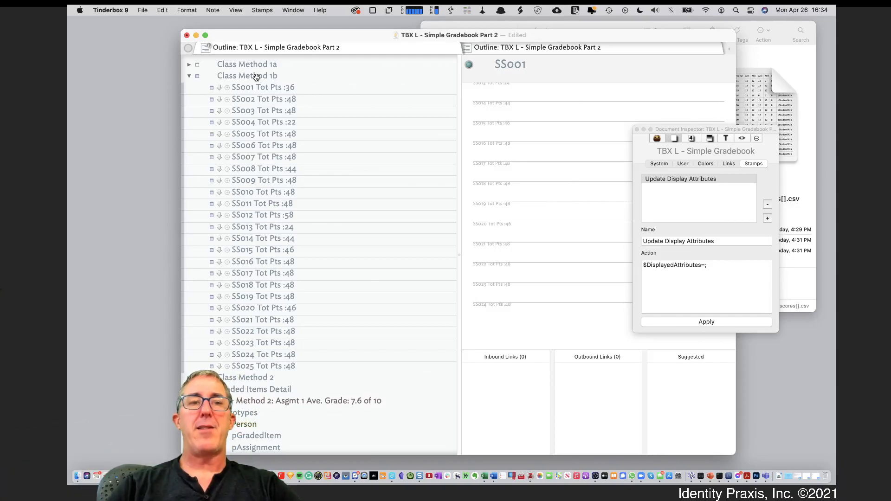
click(257, 76)
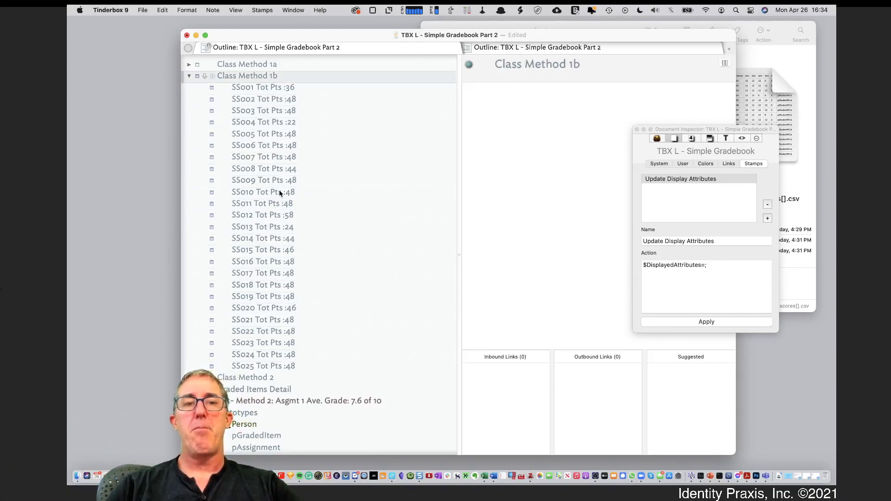
click(284, 93)
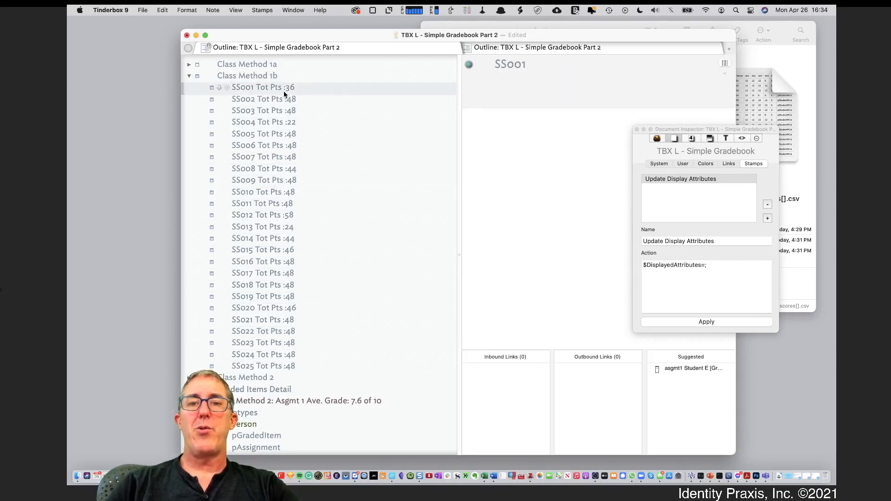
key(Down)
key(Down)
key(Down)
key(Down)
key(Down)
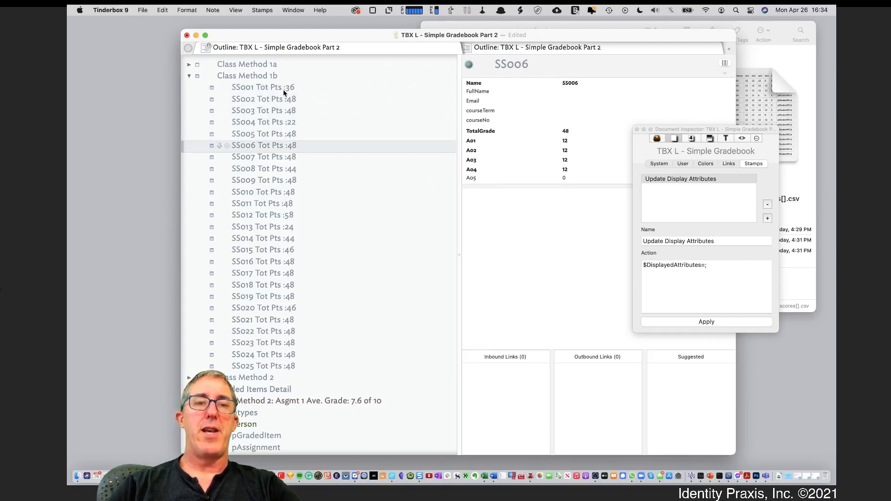
click(285, 93)
Collapse Class Method 1b, expand Student A in Class Method 2, and examine the grade attributes of asgmt1 through asgmt6.
click(189, 76)
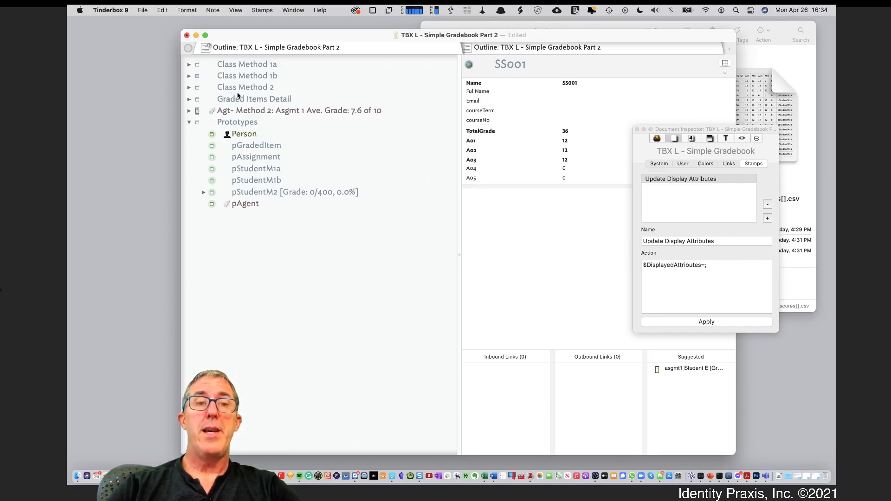
click(238, 89)
click(190, 88)
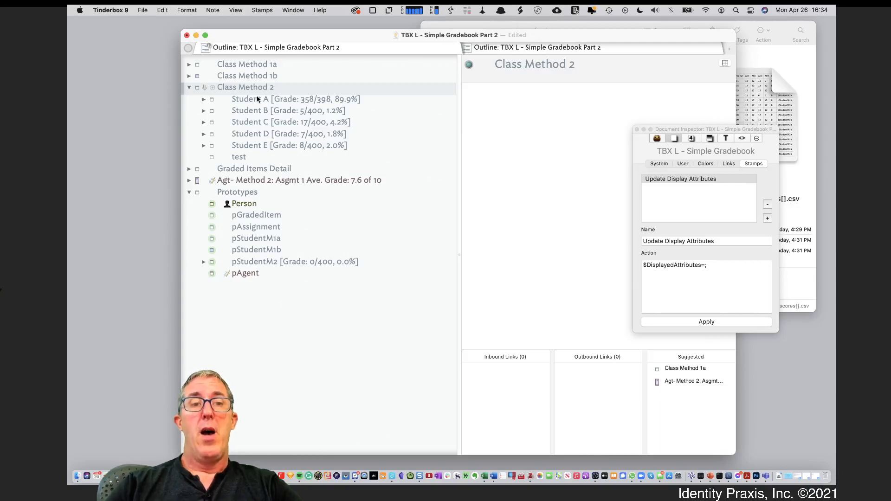
click(258, 99)
click(204, 99)
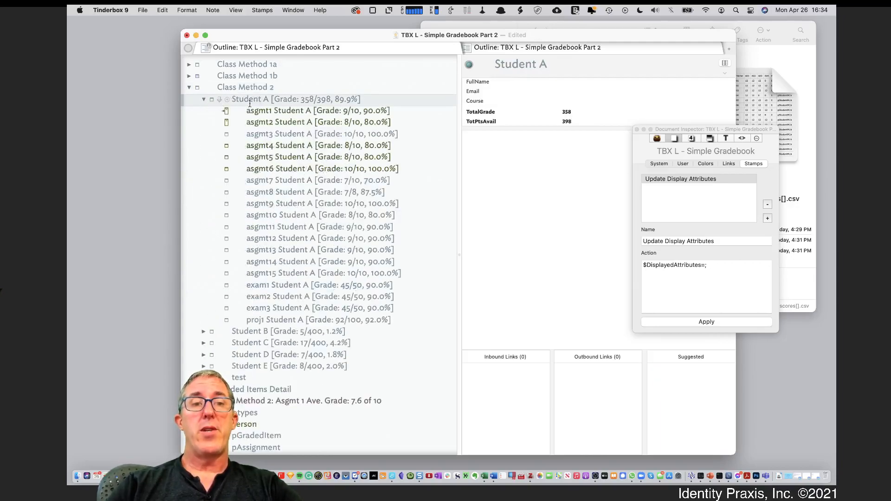
click(296, 112)
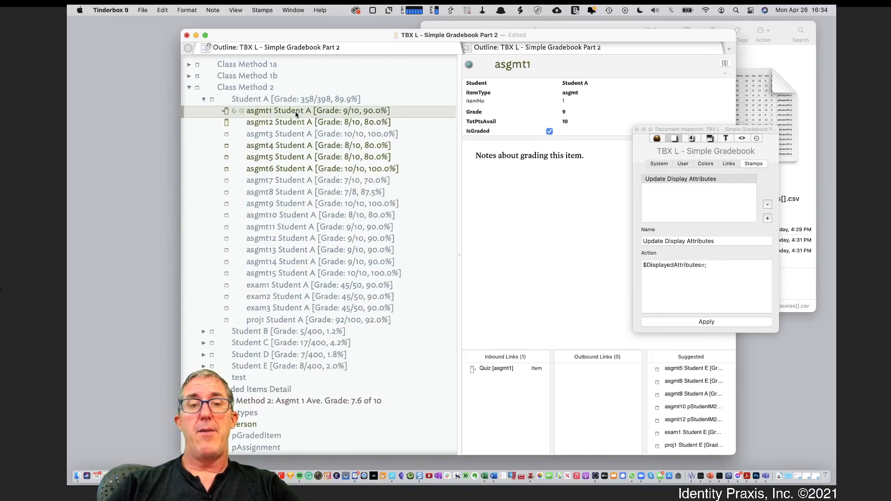
key(Down)
key(Down)
key(Down)
key(Down)
key(Down)
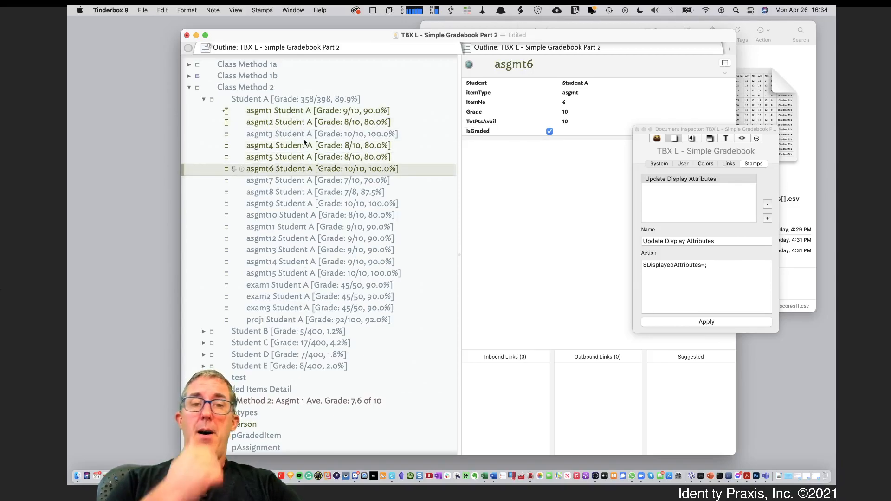
Collapse Student A and expand the Method 2 assignment query agent to review its query attributes and collected items.
click(203, 99)
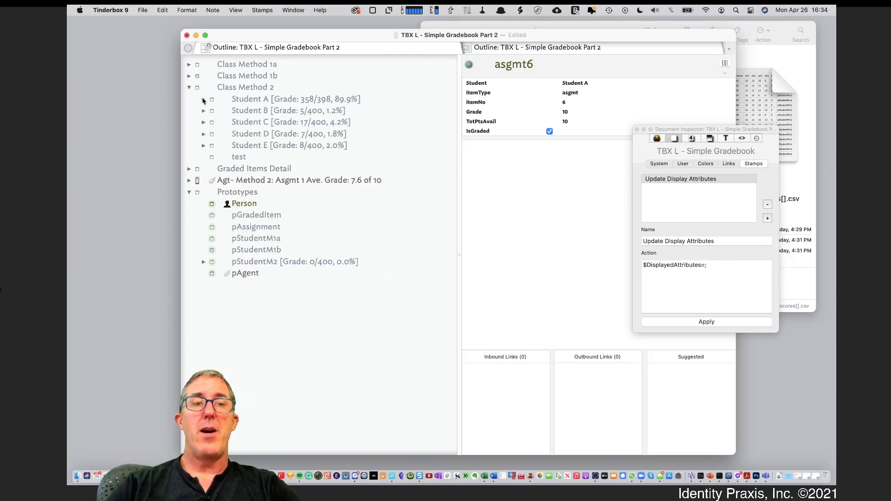
click(243, 182)
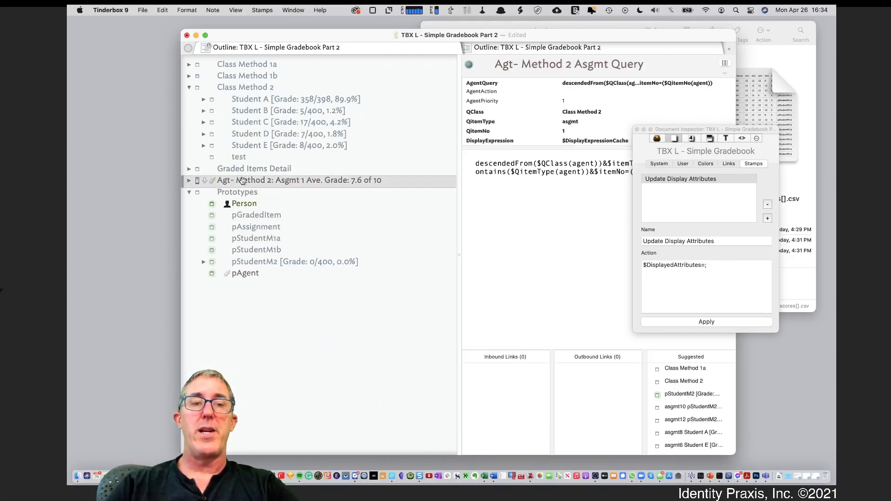
click(189, 181)
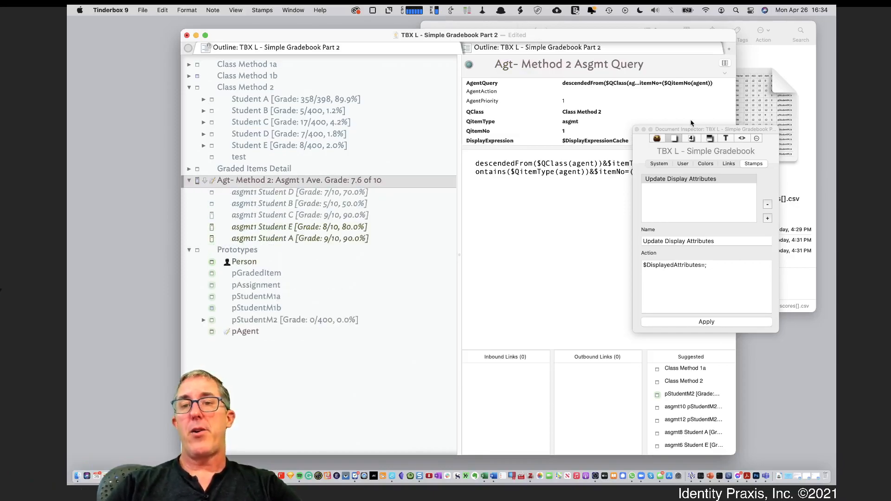
Move the inspector away from the agent's query text and examine the query's class, item type and item number conditions.
drag(693, 132, 737, 206)
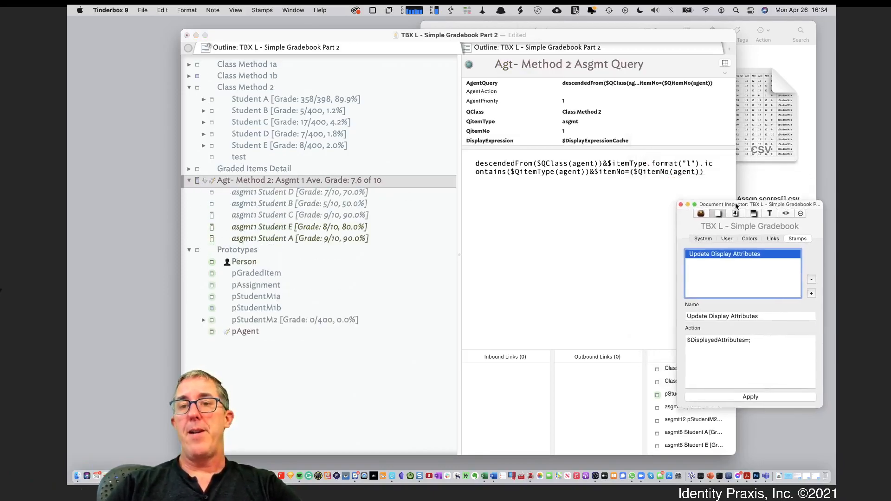
click(598, 168)
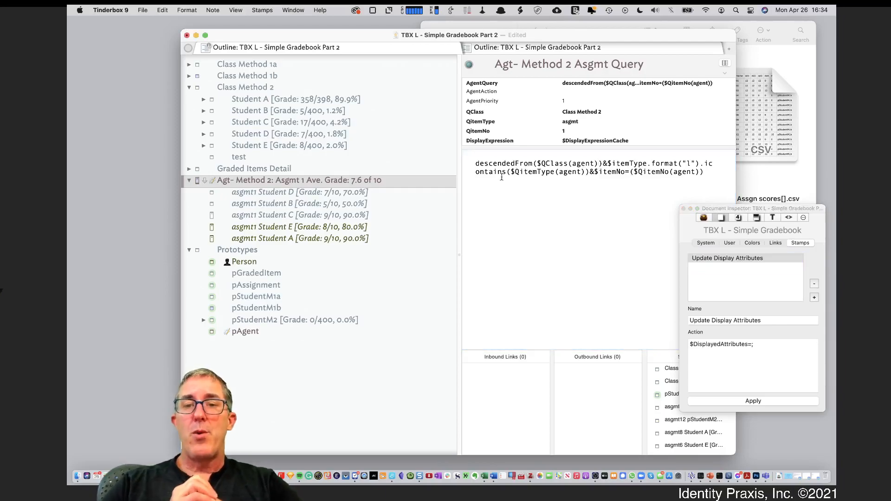
drag(475, 164, 595, 164)
click(575, 164)
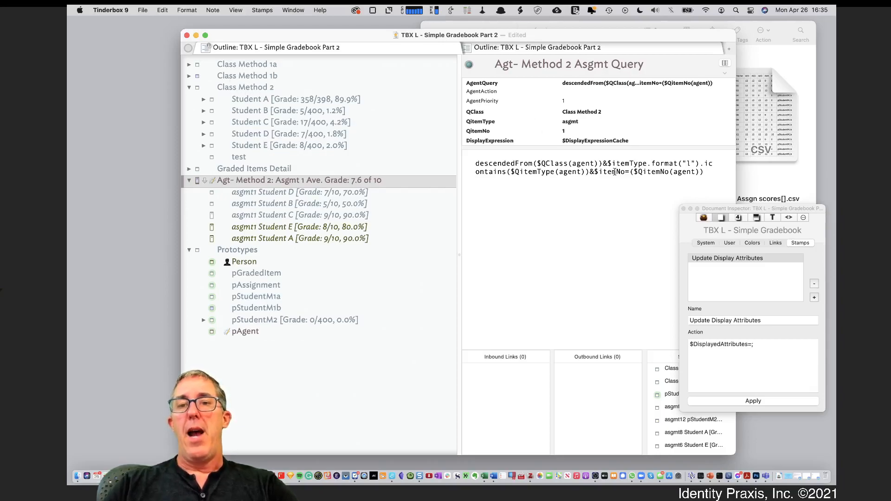
drag(608, 164, 712, 164)
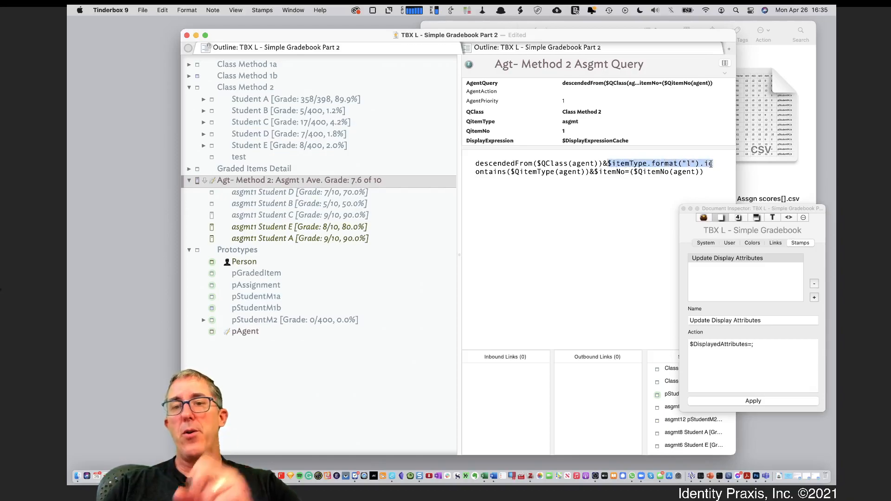
click(512, 172)
drag(510, 172, 543, 173)
click(560, 179)
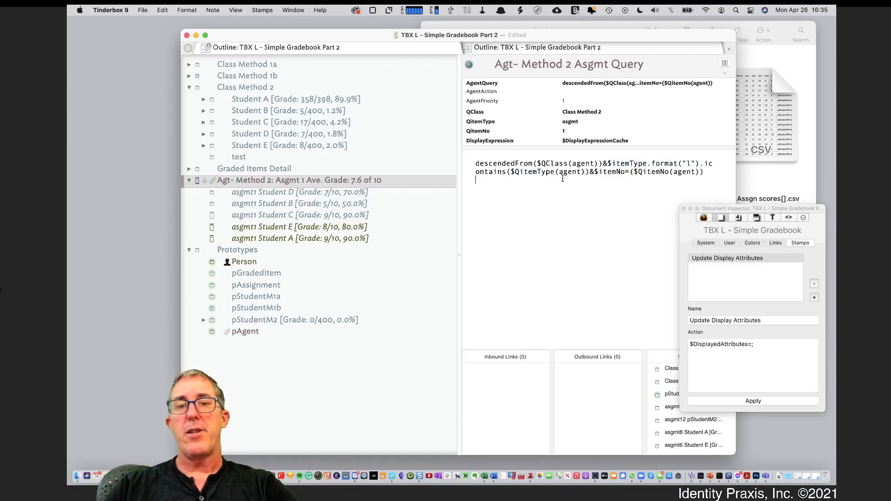
click(566, 124)
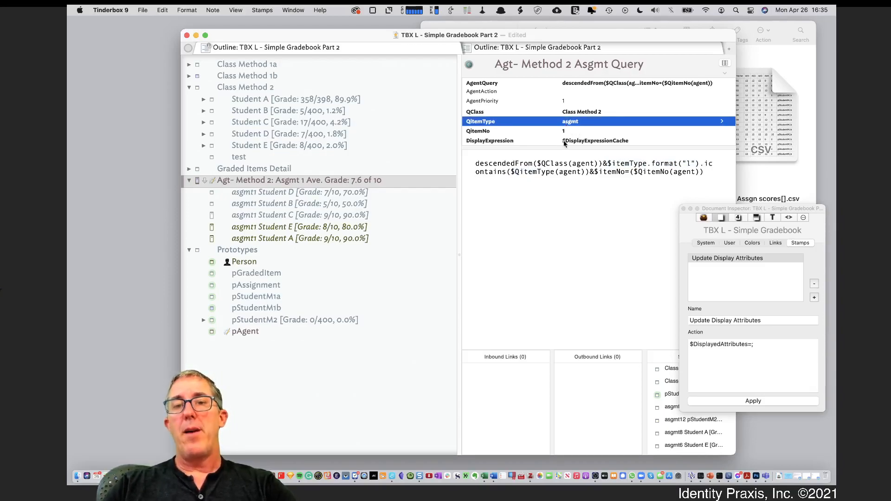
click(656, 171)
drag(595, 172, 697, 170)
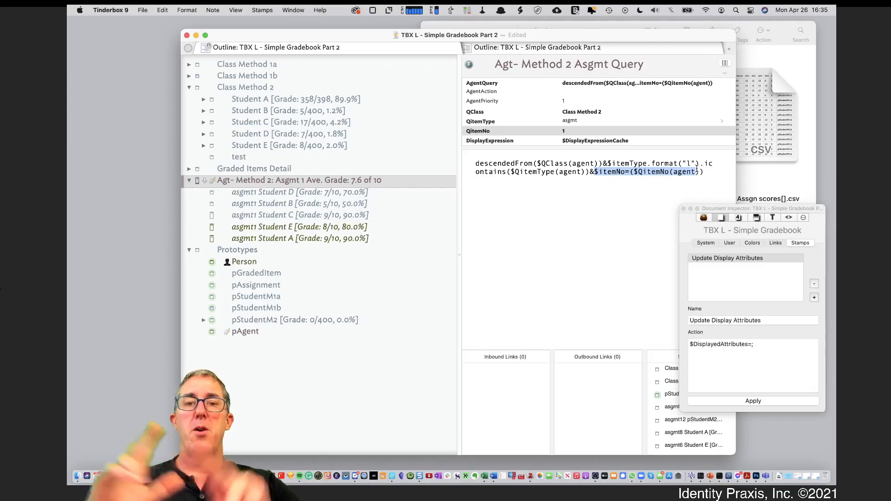
Set the Method 2 assignment query agent's QitemNo to 2.
click(587, 133)
click(586, 134)
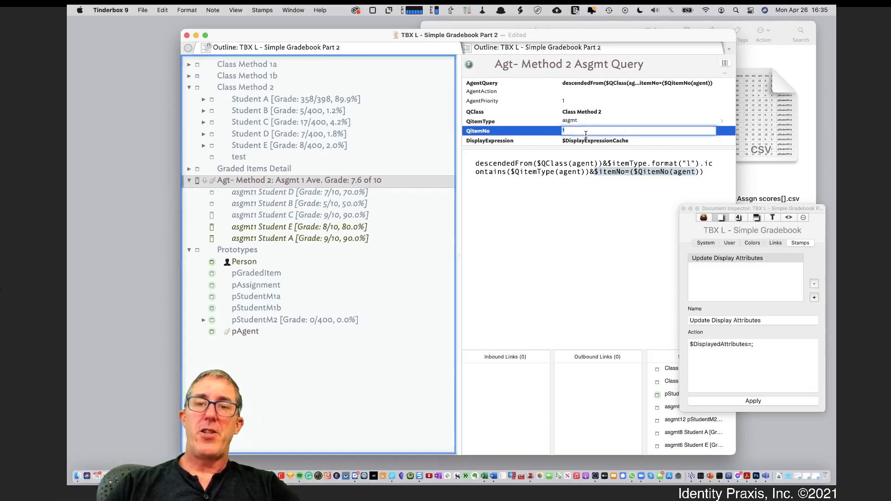
text(2)
key(Return)
click(562, 220)
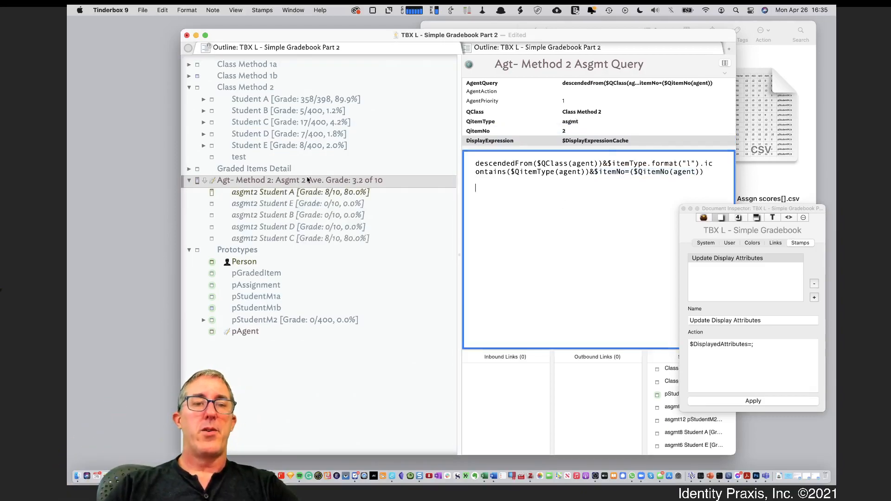
Go through the asgmt2 items collected under the Method 2 agent, ending back on the agent itself.
click(283, 184)
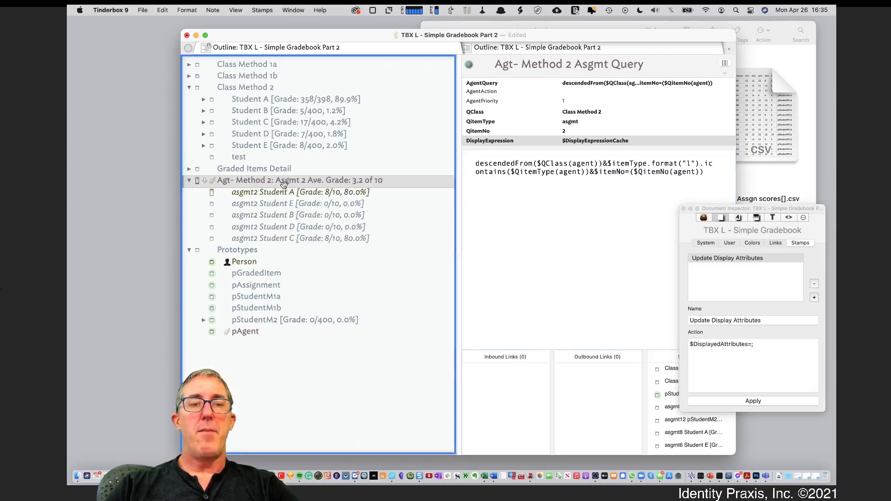
click(316, 192)
key(Down)
key(Down)
key(Down)
key(Down)
key(Down)
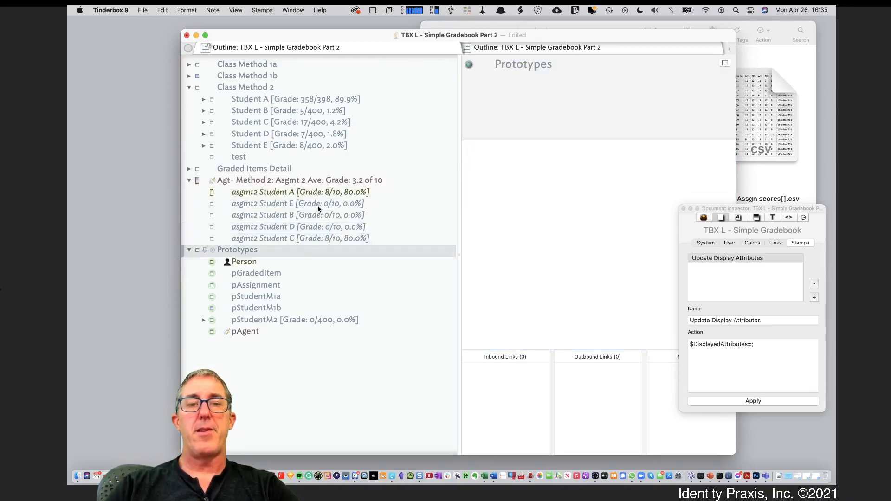
key(Down)
click(340, 180)
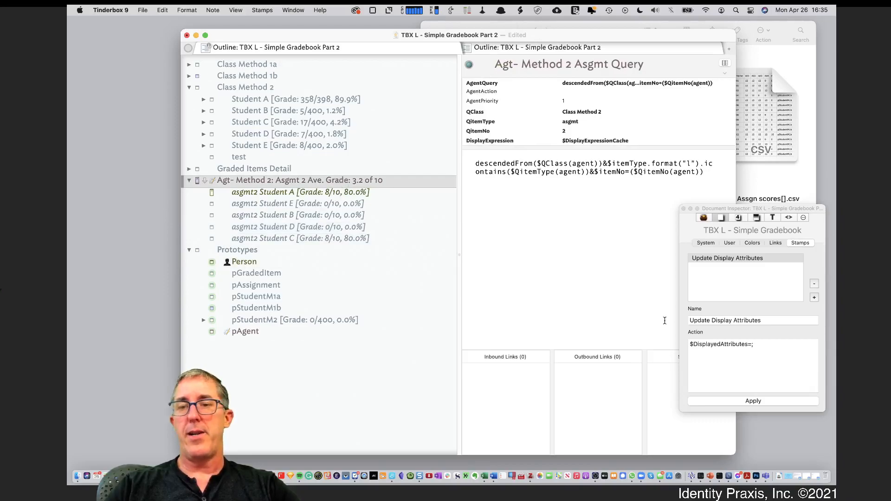
Open the Method 2 agent's edict and examine how it uses $Grade to calculate the average grade.
click(804, 219)
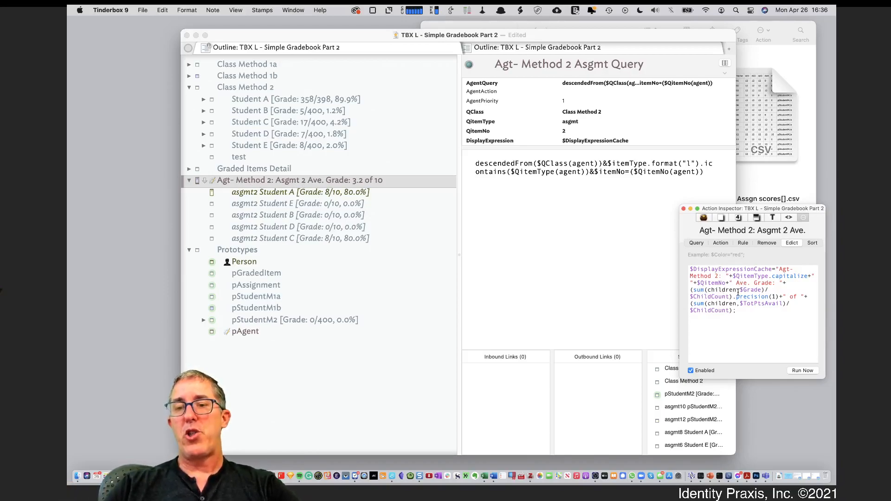
drag(741, 290, 762, 289)
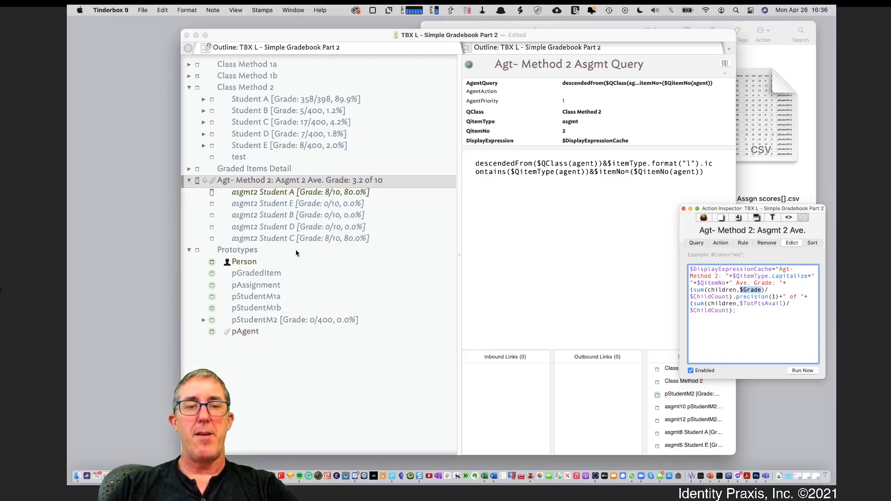
click(318, 238)
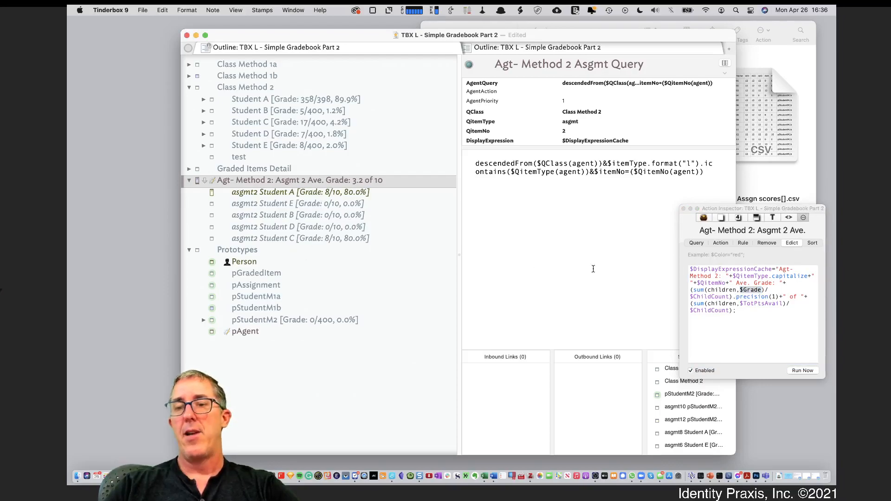
click(775, 297)
text(1)
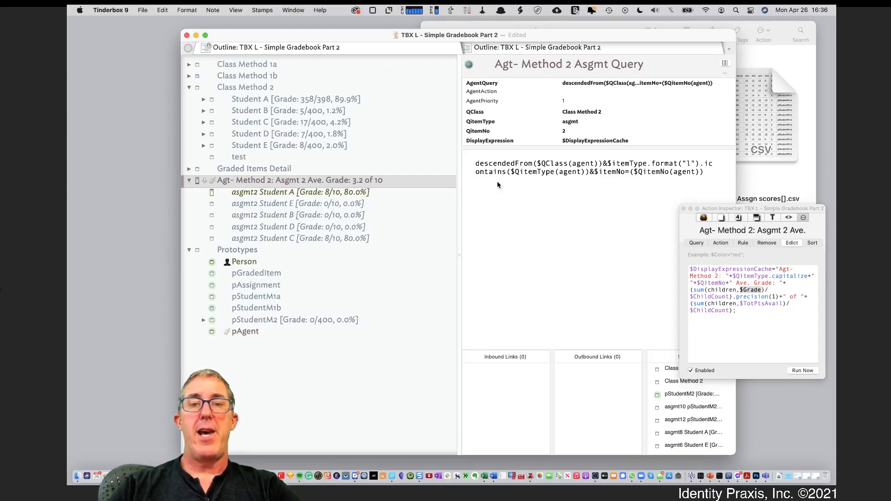
Set the Method 2 agent's QitemNo to 1 and check its collected items.
double_click(583, 132)
text(1)
key(Return)
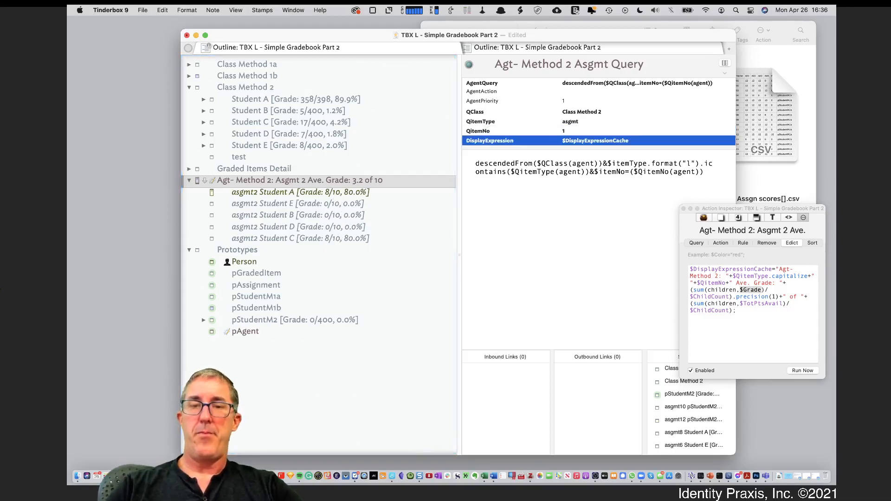
click(320, 194)
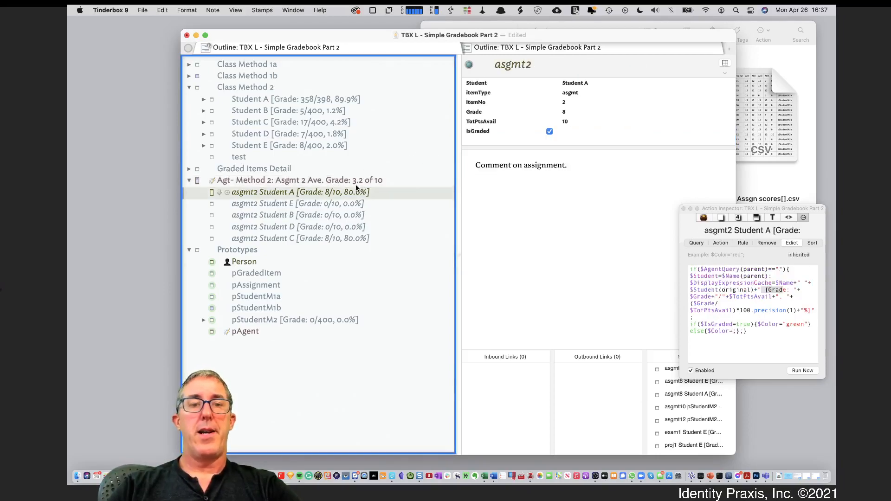
click(358, 180)
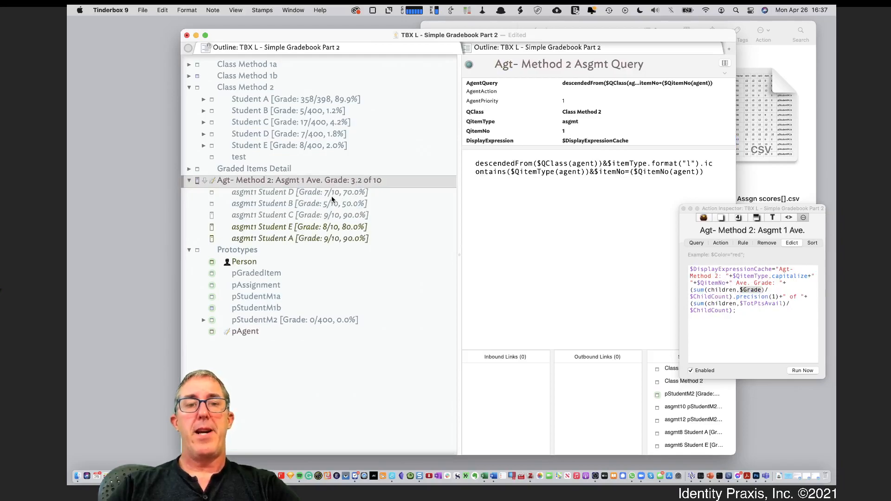
Set the Grade of Student D's asgmt1 to 5 from the Method 2 agent's collected items.
click(332, 196)
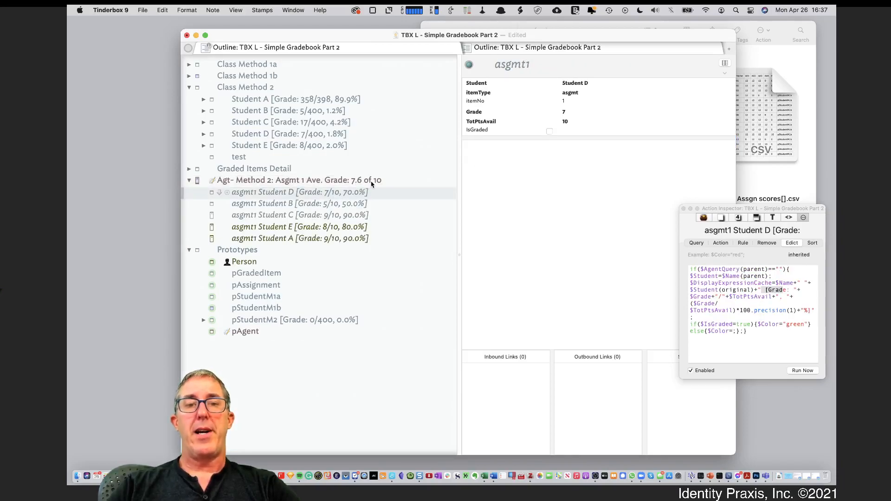
click(569, 115)
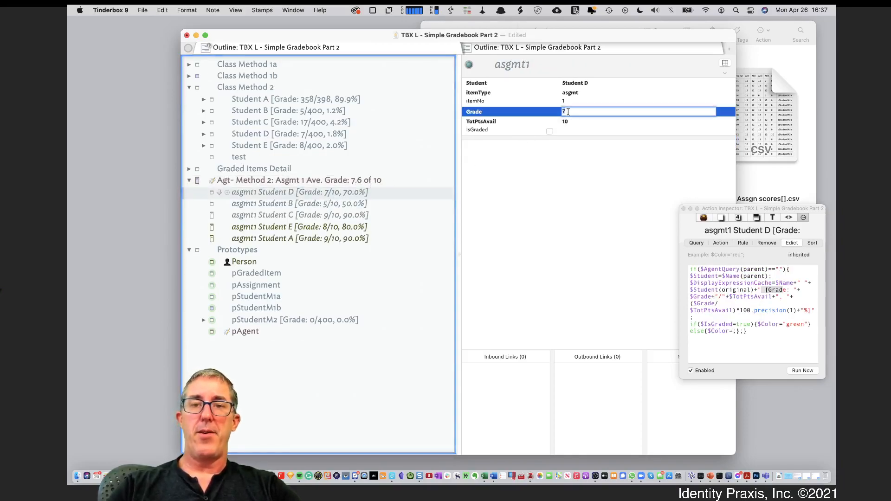
text(5)
key(Tab)
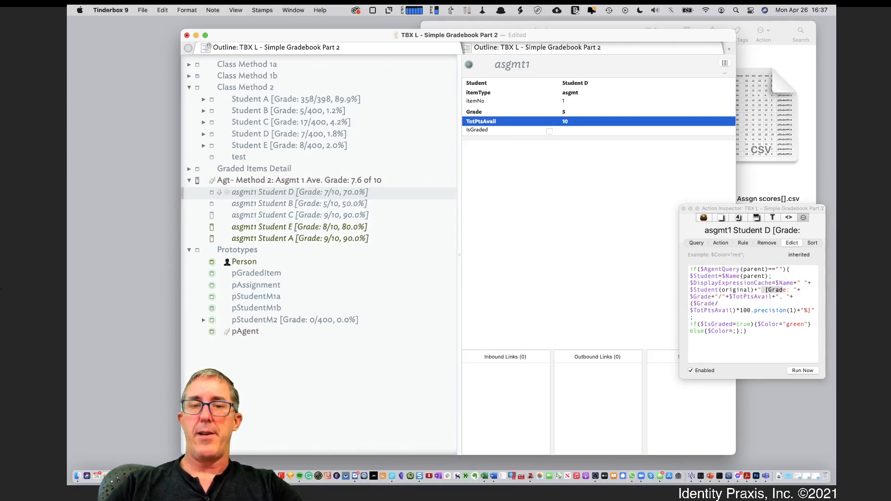
click(290, 204)
click(296, 182)
click(297, 193)
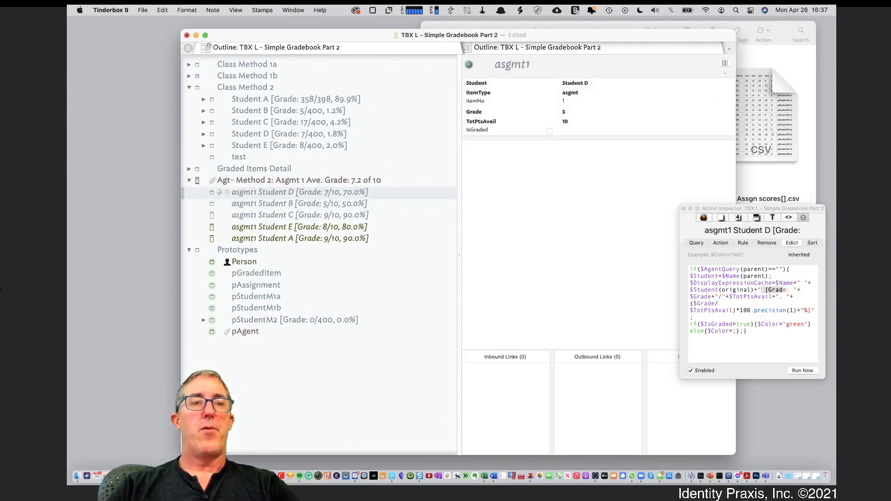
Update all agents immediately and check Student D's asgmt1 entry and the agent's average grade.
click(143, 10)
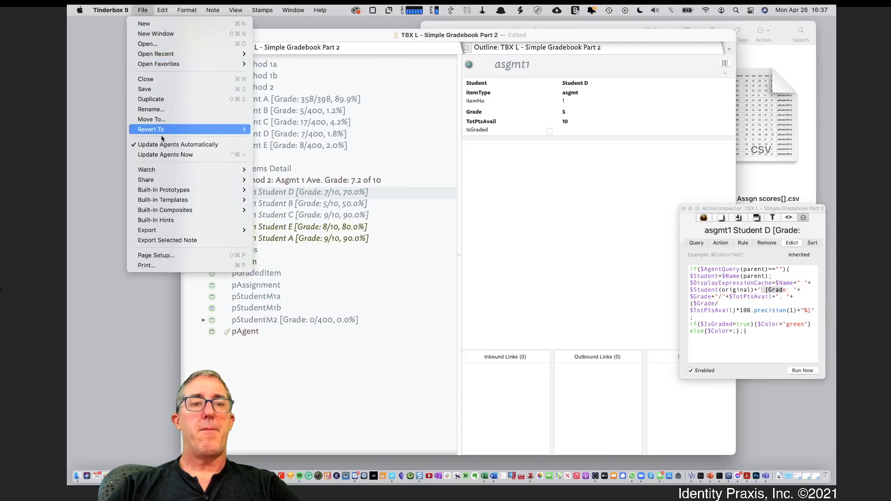
click(167, 154)
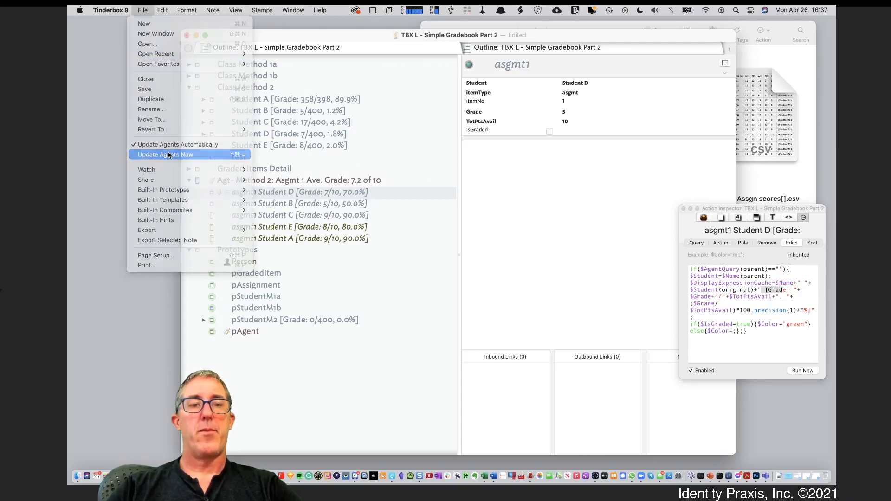
click(298, 215)
click(331, 195)
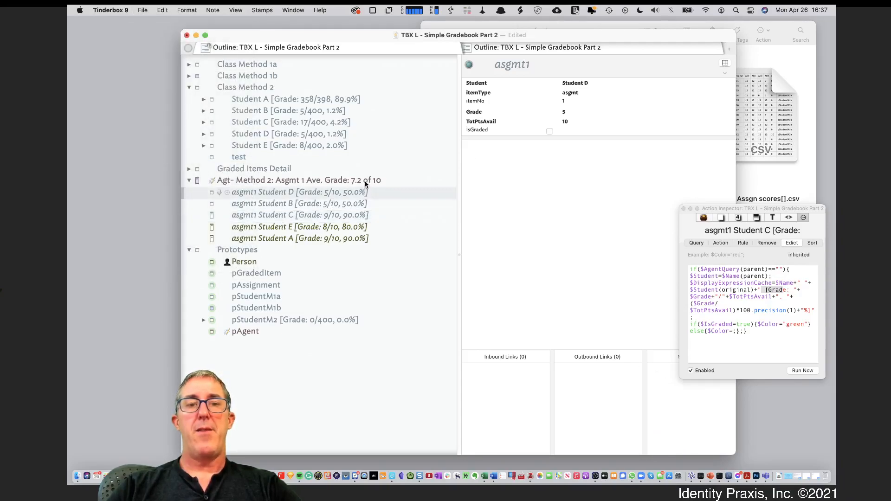
click(367, 182)
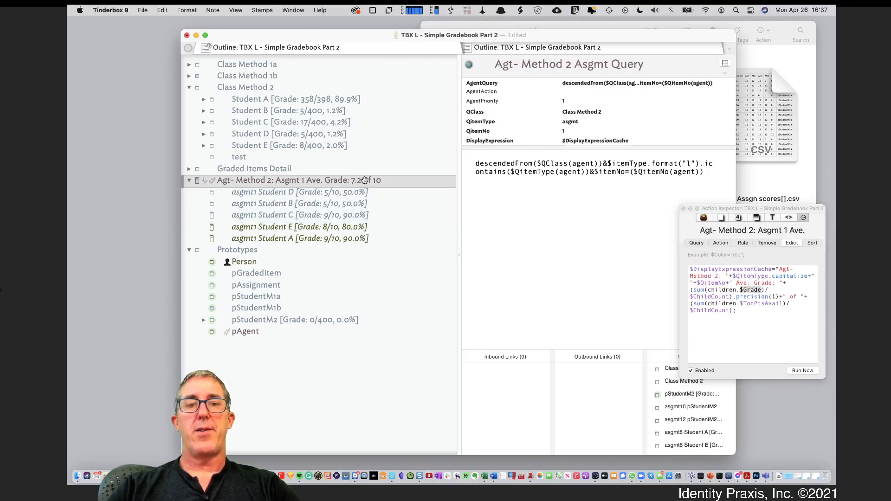
Set the Grade of Student D's asgmt1 to 3 and reselect that entry.
click(353, 193)
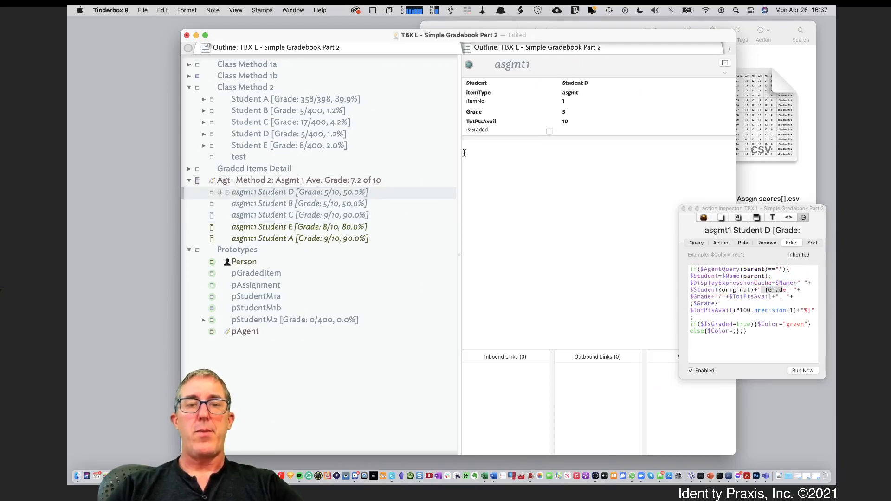
click(571, 114)
text(3)
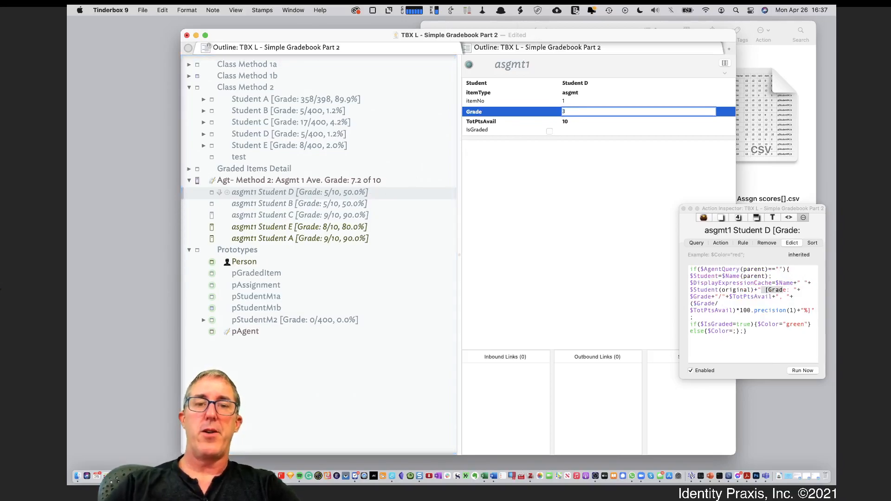
click(308, 205)
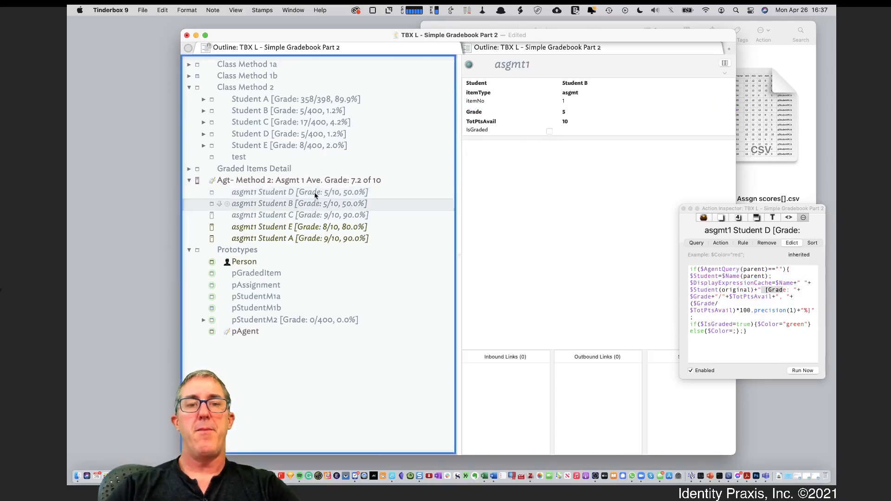
click(314, 183)
click(315, 192)
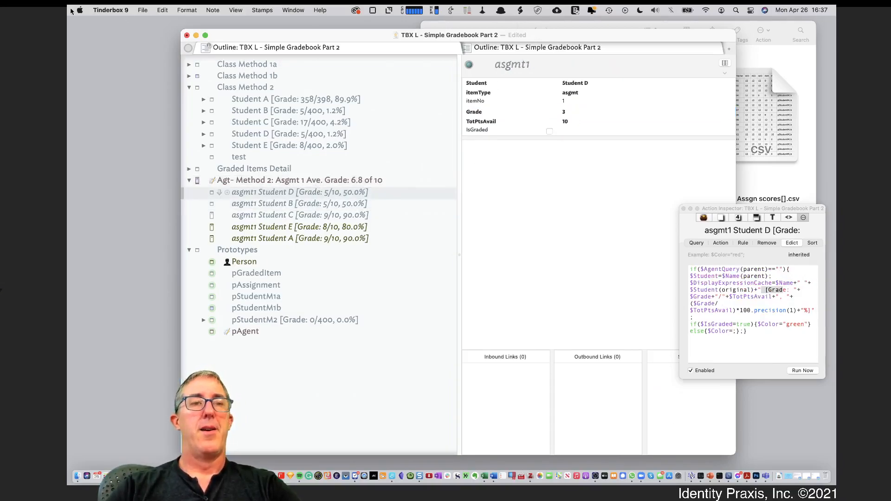
Run an immediate agent update and compare Student D's asgmt1 entry with the Method 2 agent's average.
click(142, 10)
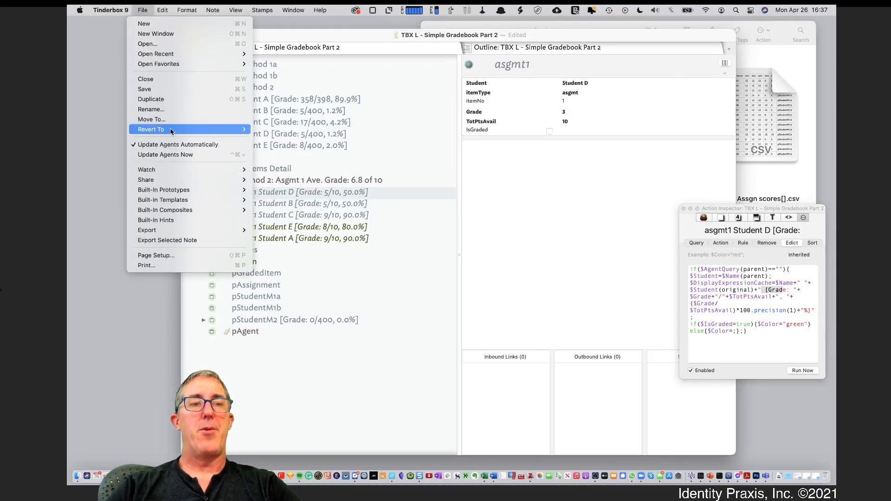
click(177, 157)
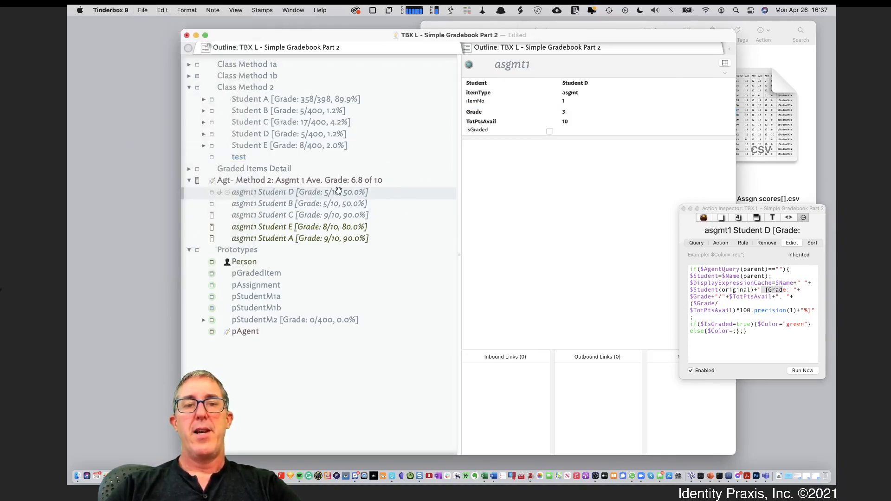
click(358, 182)
click(360, 193)
click(363, 181)
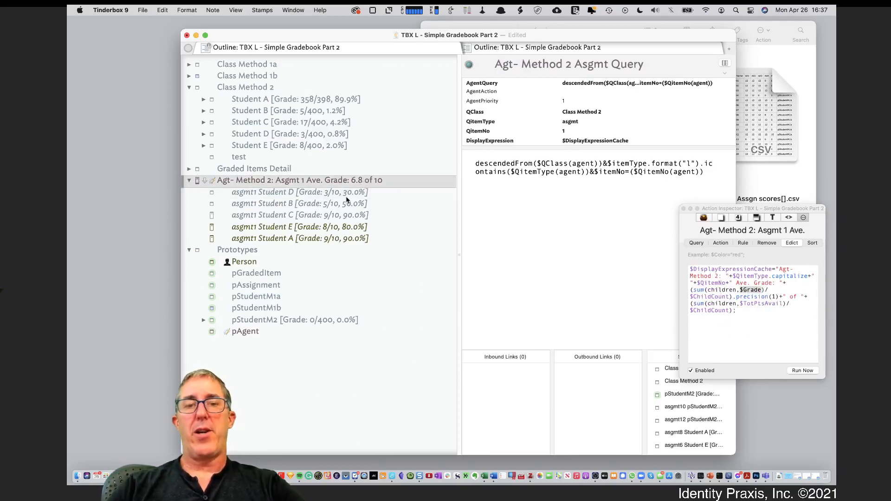
Select the QitemNo attribute of the Method 2 assignment query agent.
click(574, 133)
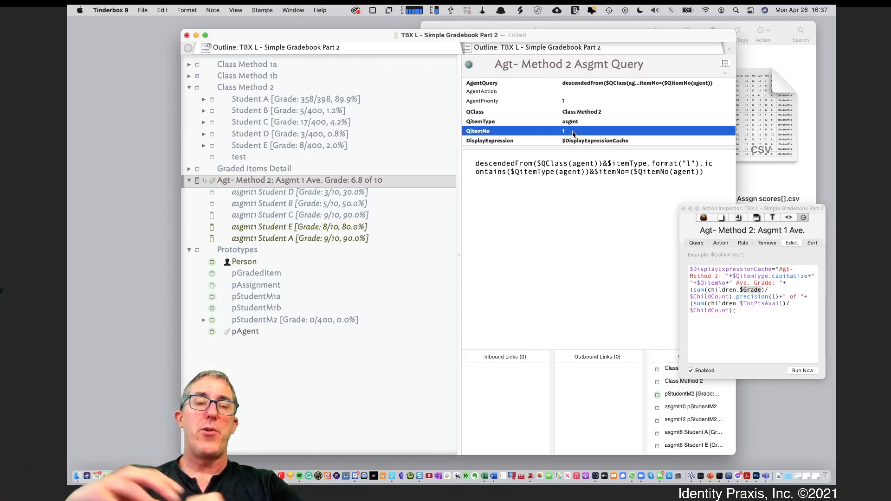